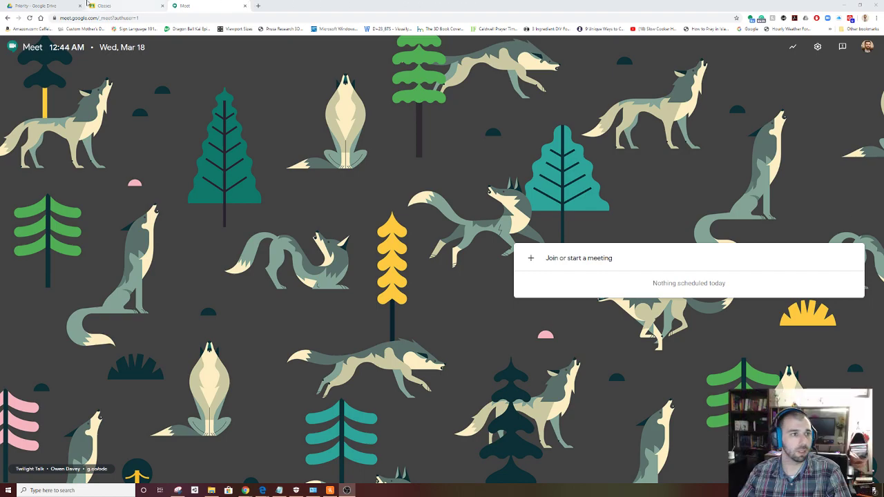
Step: Open the Power Outage class in Google Classroom and check Google Drive and the list of available Google apps
click(100, 6)
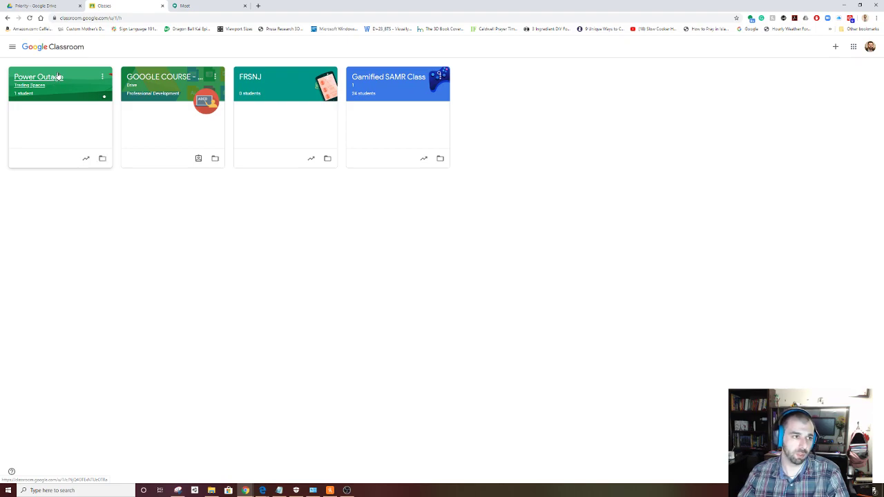
click(59, 77)
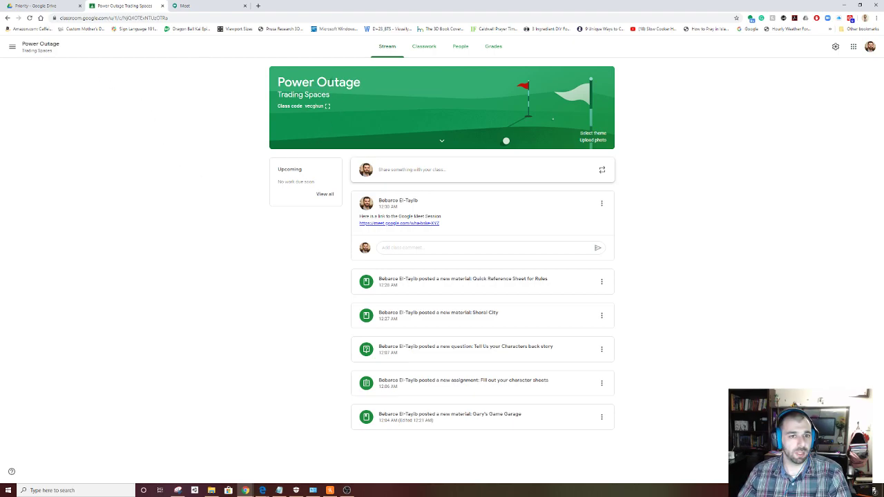
click(58, 5)
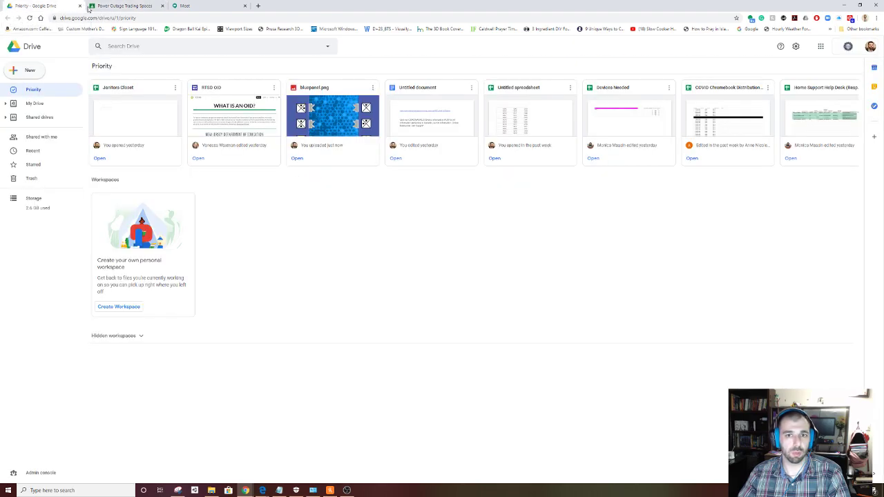
click(130, 6)
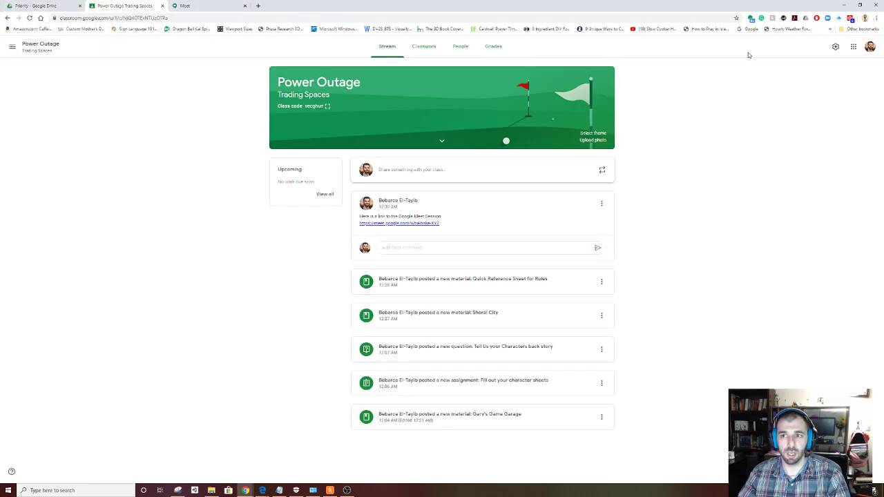
click(854, 47)
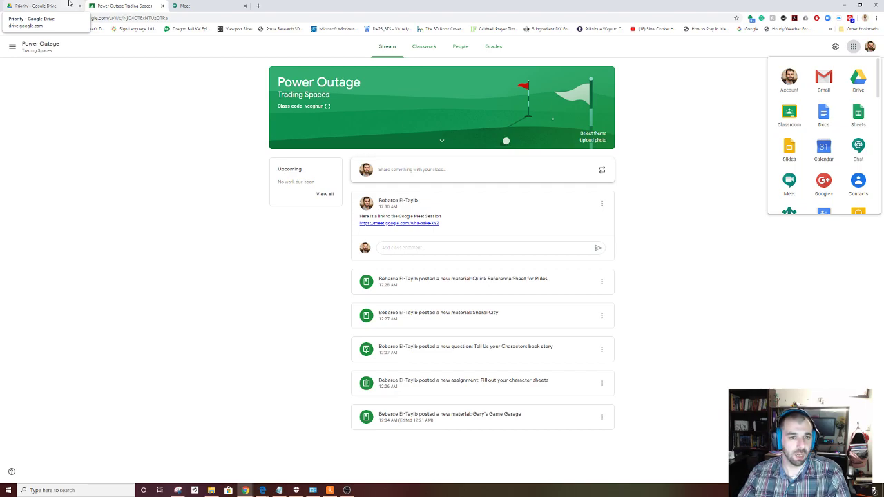
click(733, 192)
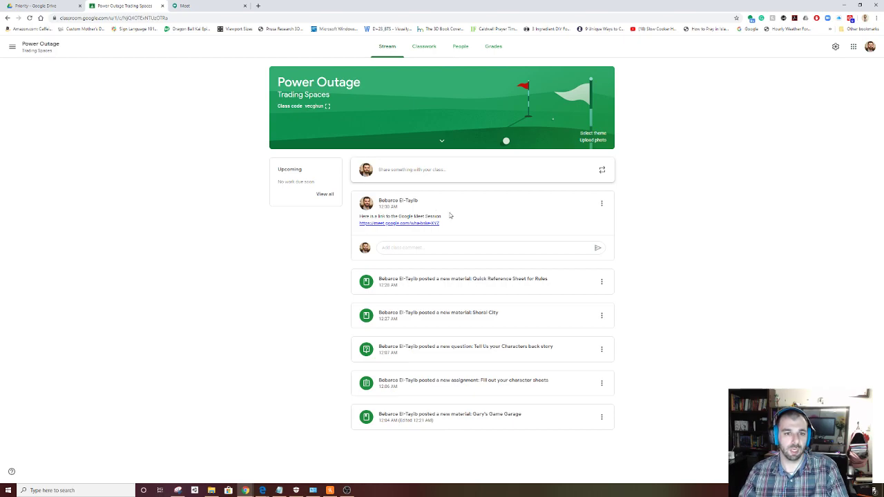
Step: View the Power Outage Reference Guide PDF attached to the Quick Reference Sheet for Rules material in the classwork
click(419, 49)
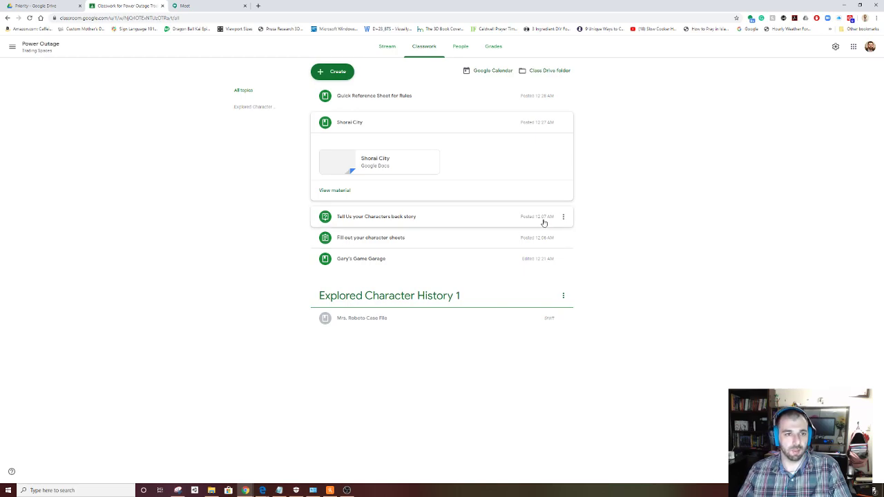
click(371, 96)
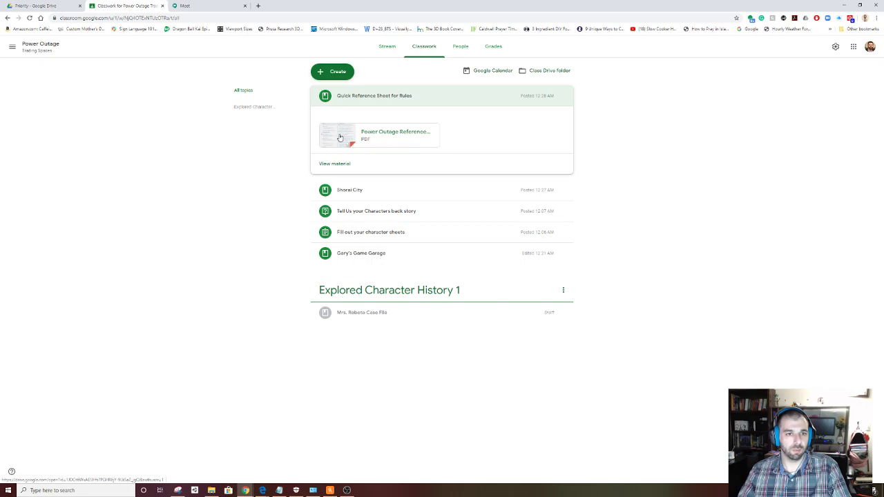
click(339, 138)
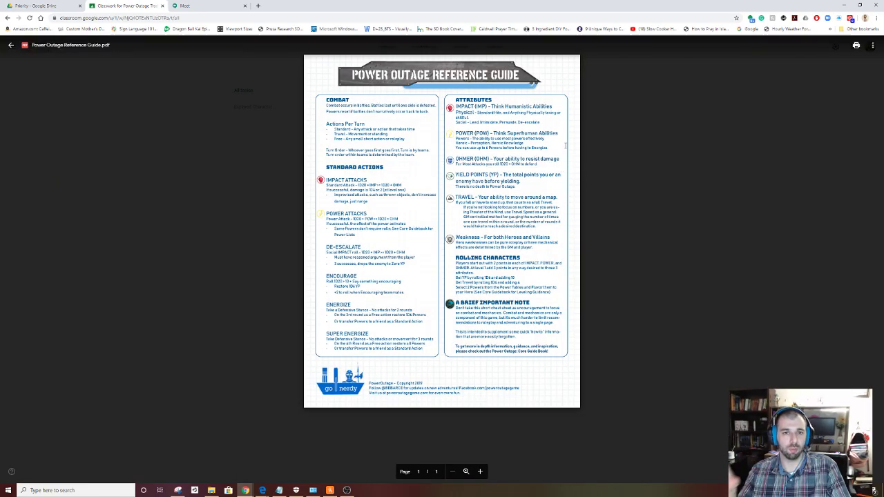
key(Escape)
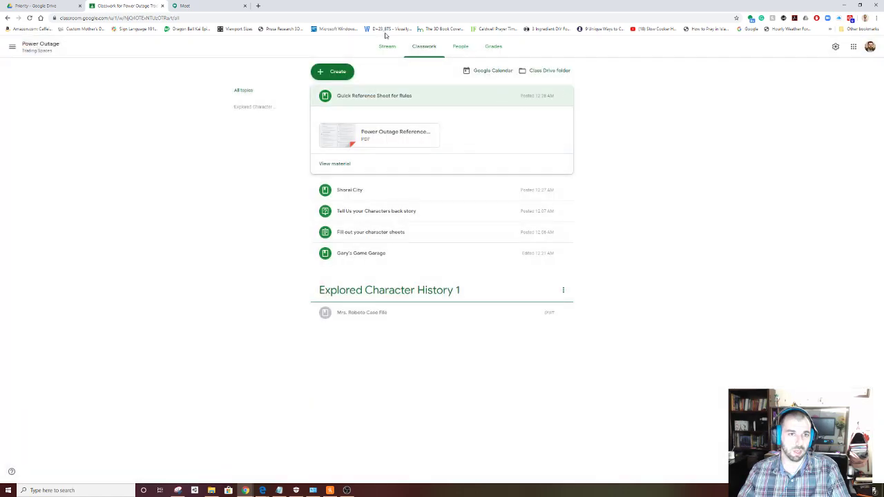
click(327, 71)
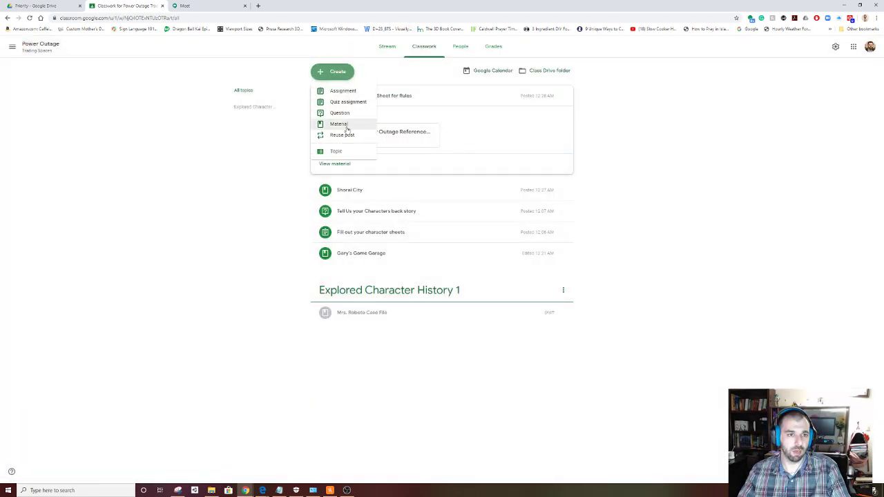
click(347, 128)
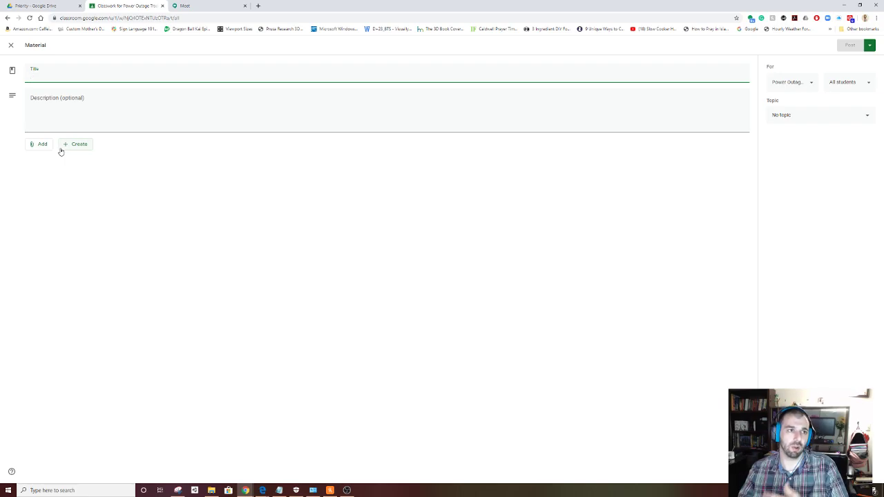
click(10, 45)
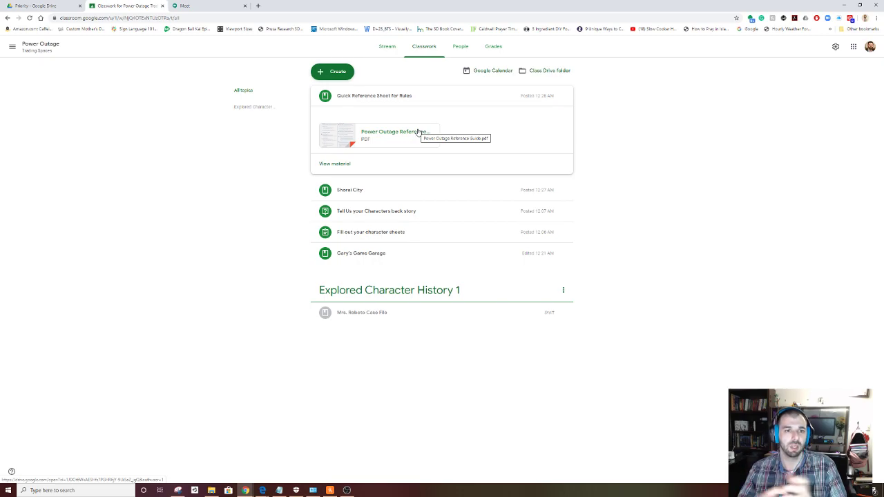
Step: Take another look at the Power Outage Reference Guide PDF and return to the classwork list
click(363, 132)
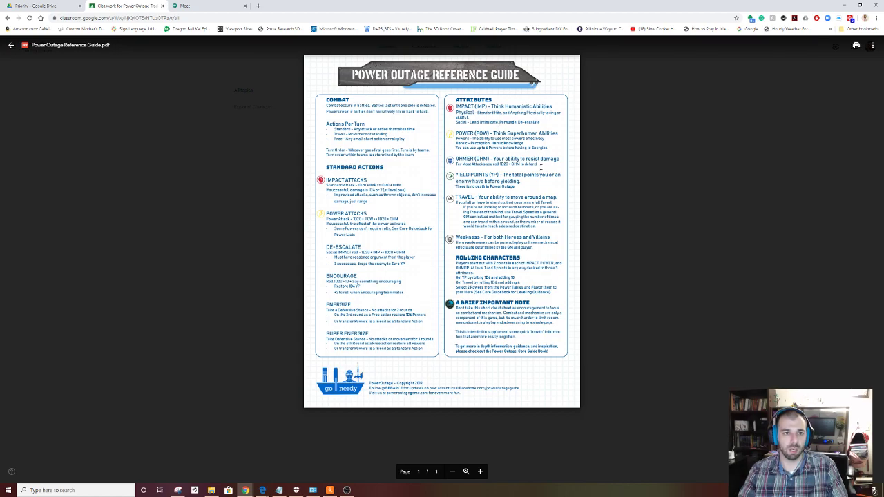
click(678, 185)
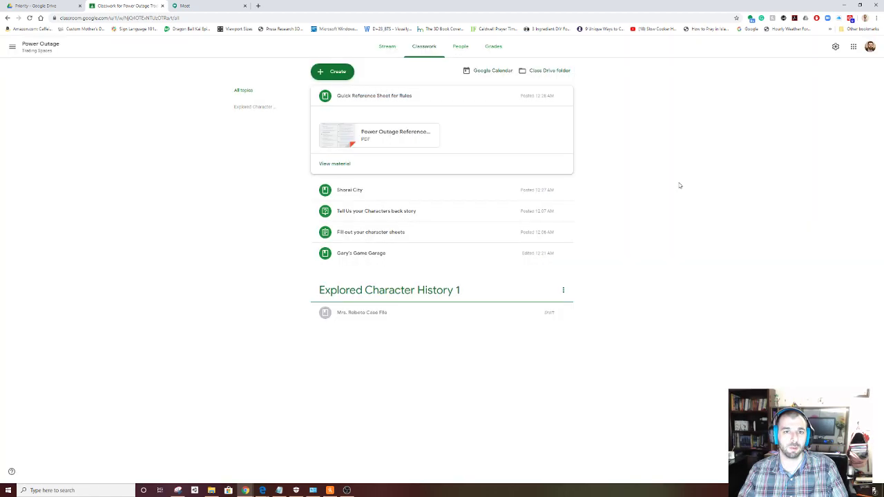
Step: Read through the Shorai City document attached to the classwork material, down to its villain and hero sections, and close it
click(395, 196)
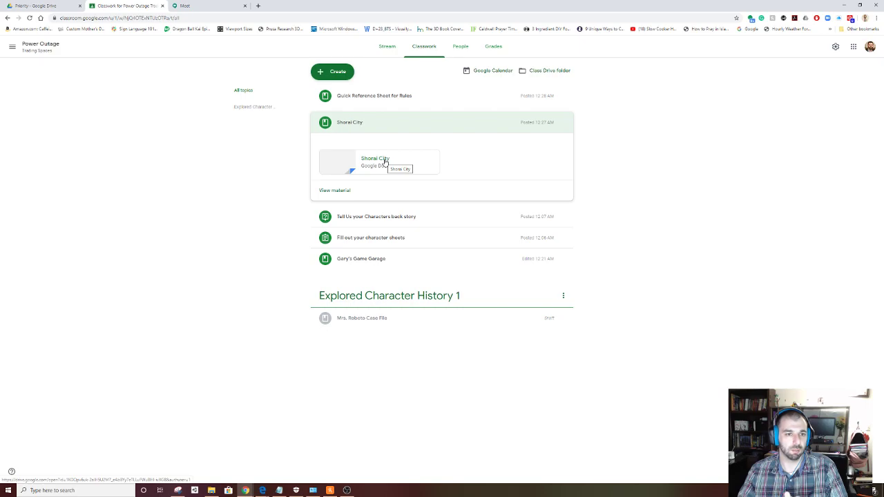
click(385, 161)
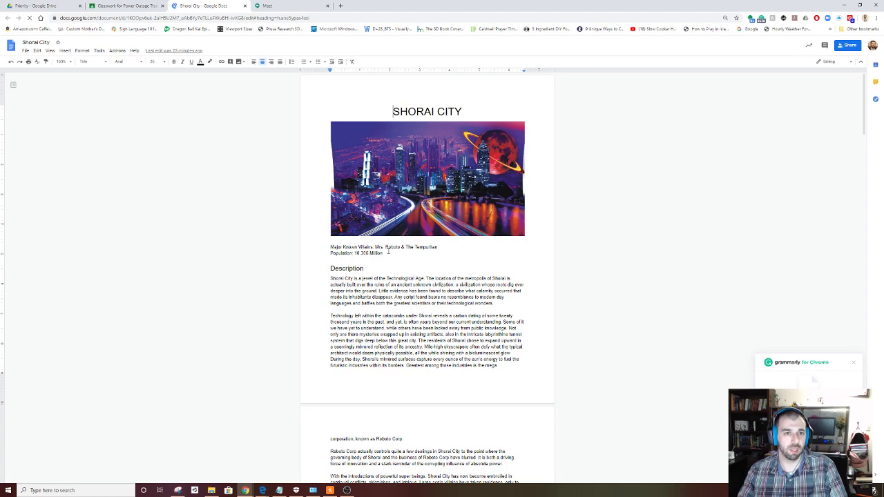
scroll(477, 220, down, 1)
scroll(477, 220, down, 4)
scroll(479, 215, down, 5)
scroll(475, 230, down, 5)
scroll(470, 195, down, 3)
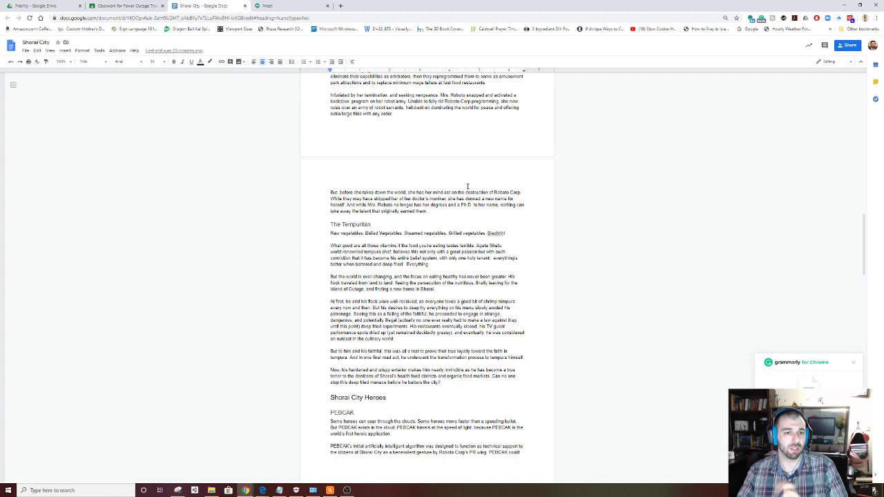
scroll(468, 186, down, 2)
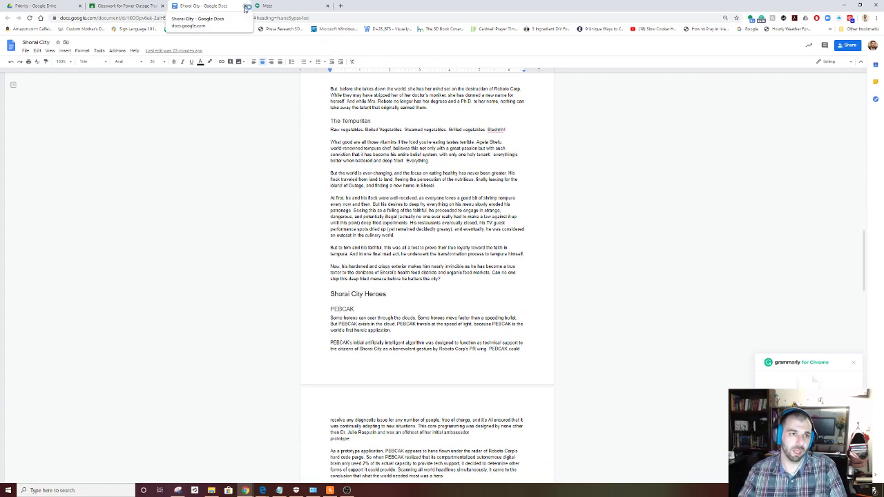
click(244, 7)
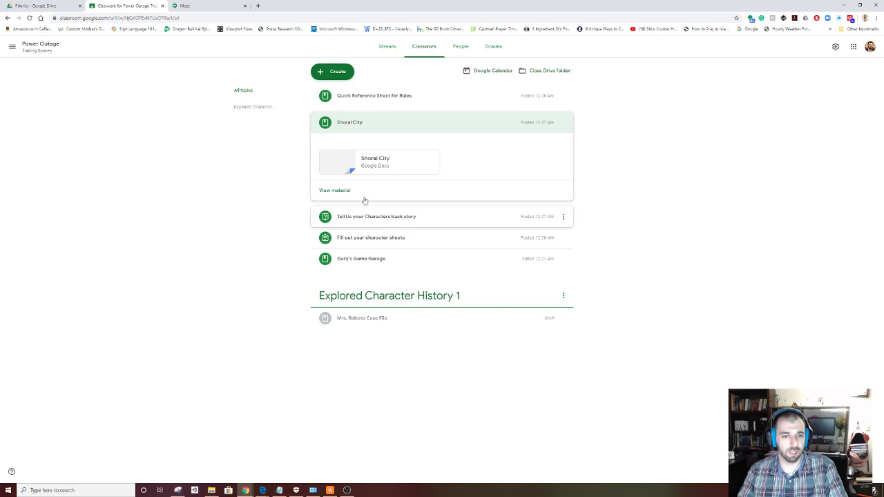
Step: View the student answers turned in for the "Tell Us your Characters back story" question and return to the classwork list
click(333, 72)
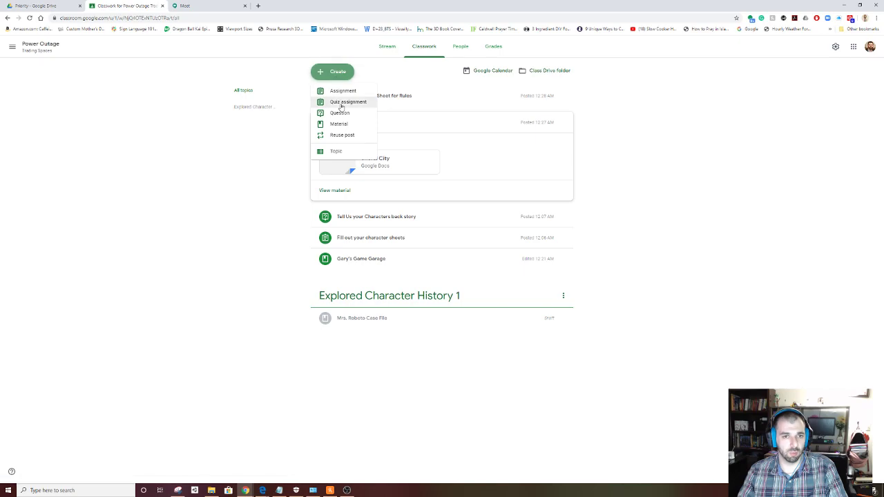
click(385, 221)
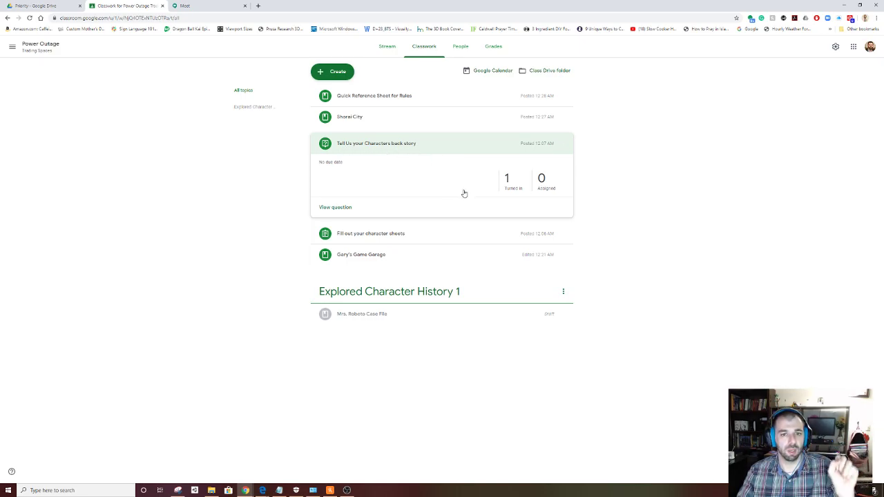
click(509, 192)
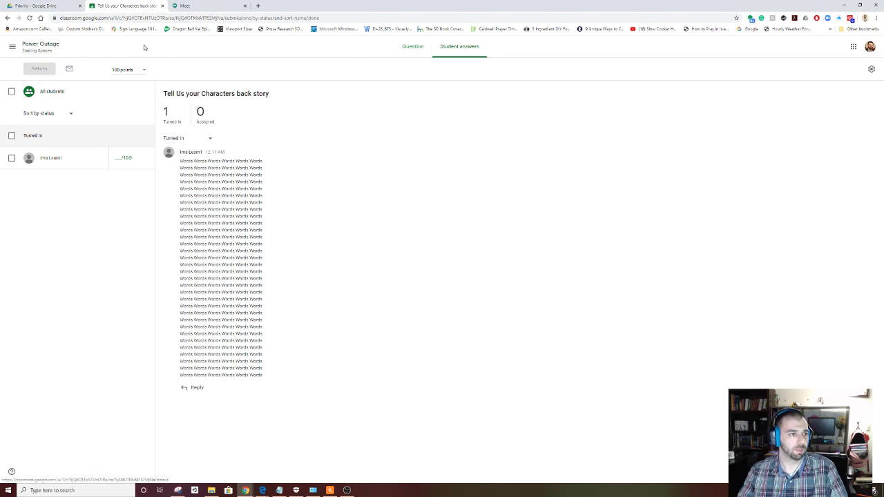
click(40, 44)
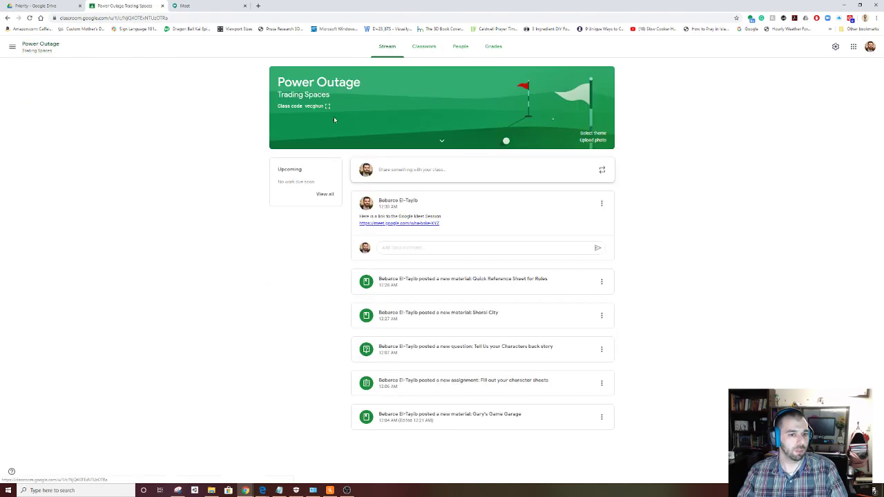
click(424, 48)
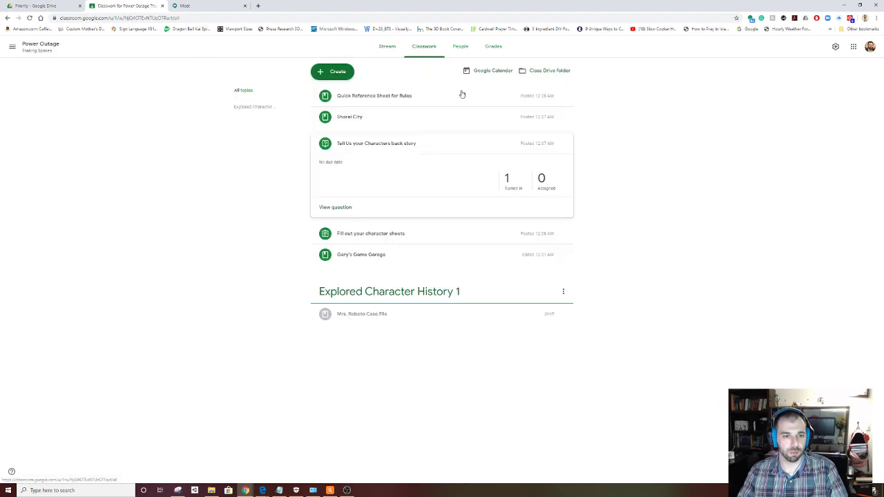
Step: Expand the "Fill out your character sheets" assignment and start a new assignment with Power Outage - Digital Fillable Character Sheet.pdf attached from Google Drive
click(380, 234)
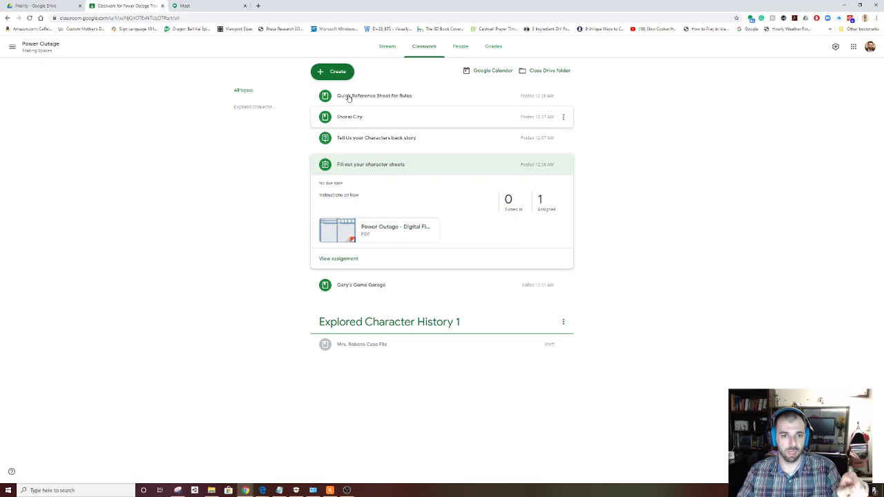
click(344, 73)
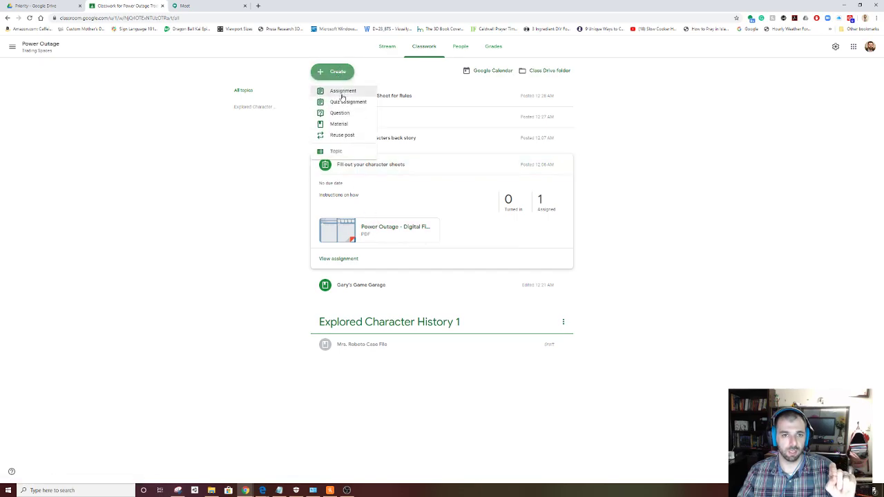
click(342, 94)
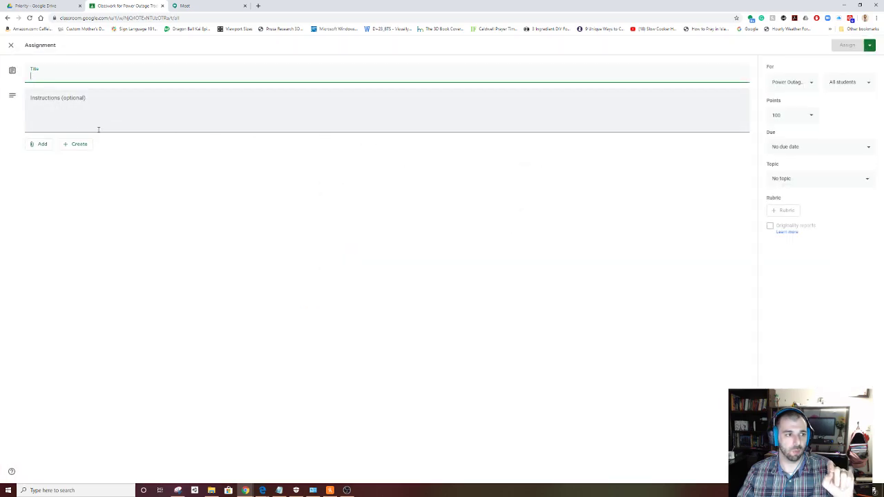
click(45, 143)
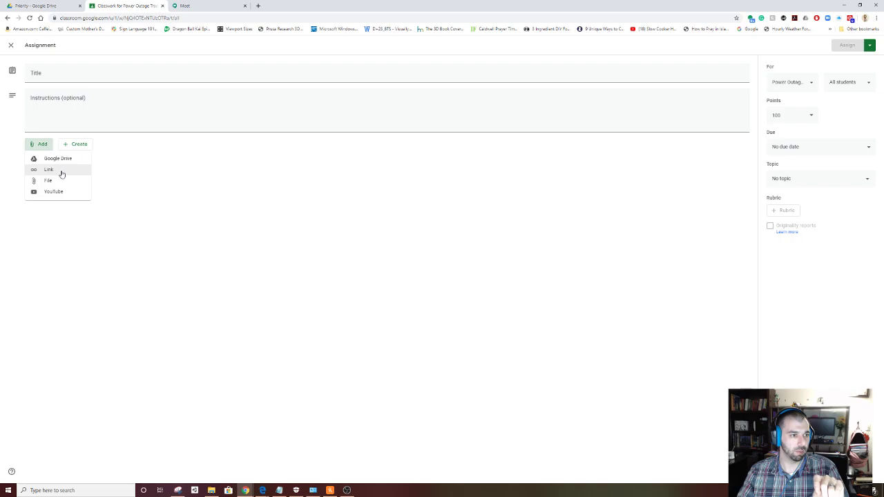
click(64, 158)
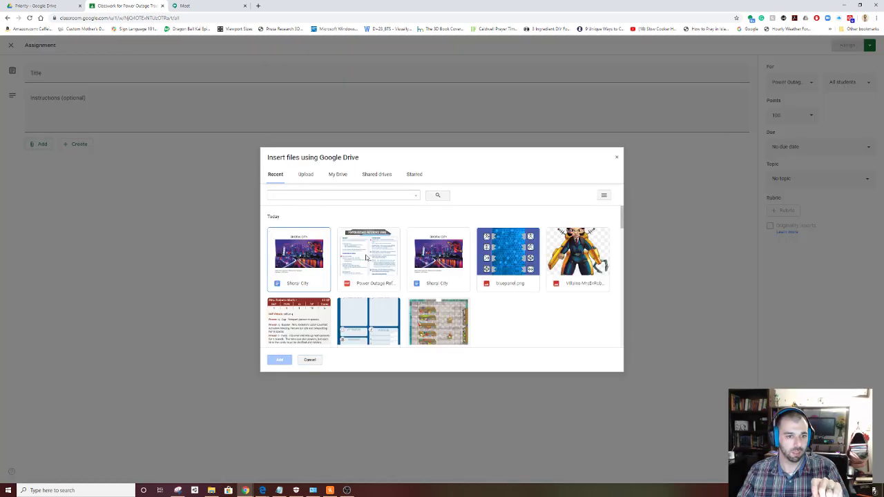
scroll(470, 253, down, 1)
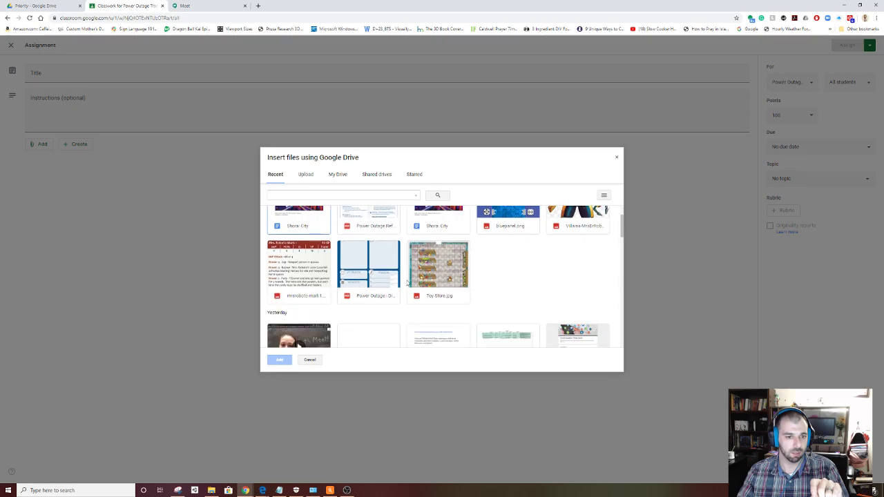
click(355, 271)
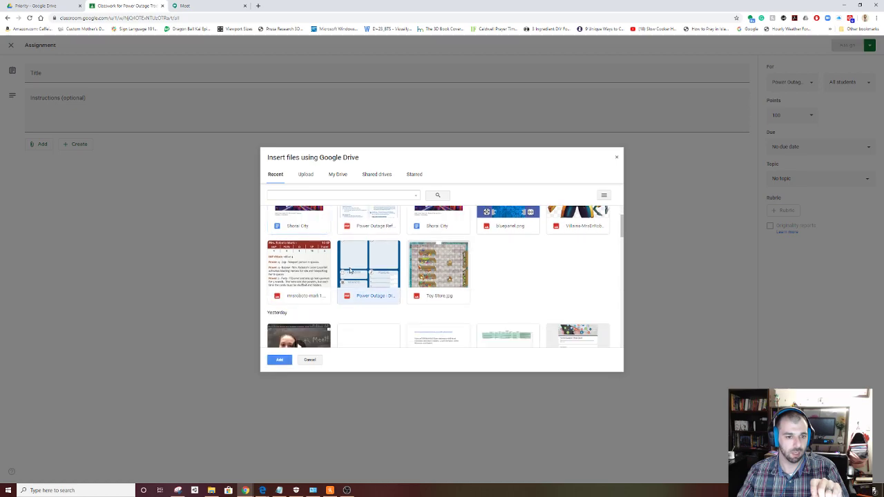
click(283, 360)
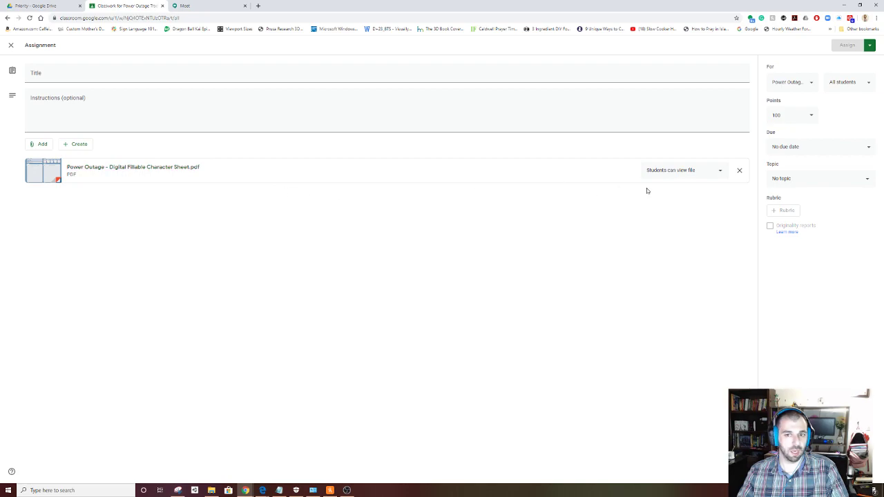
Step: Check the student access options for the attached character sheet and discard the draft assignment
click(717, 172)
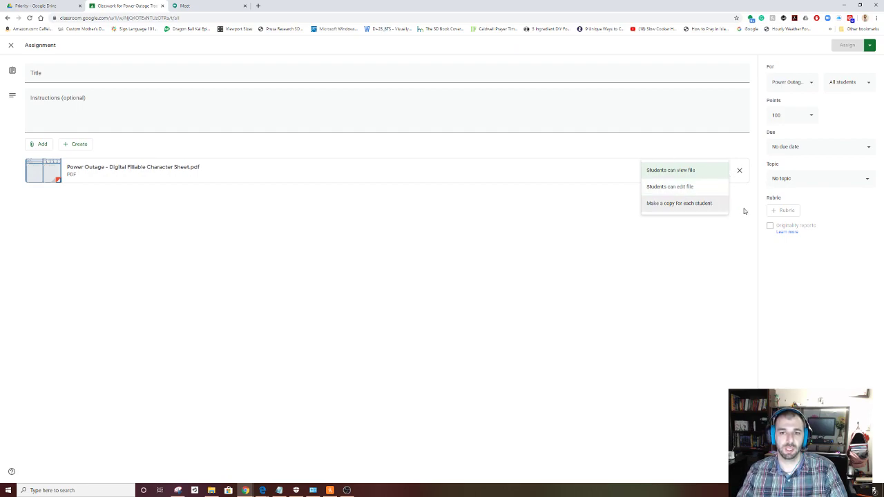
click(12, 45)
click(12, 45)
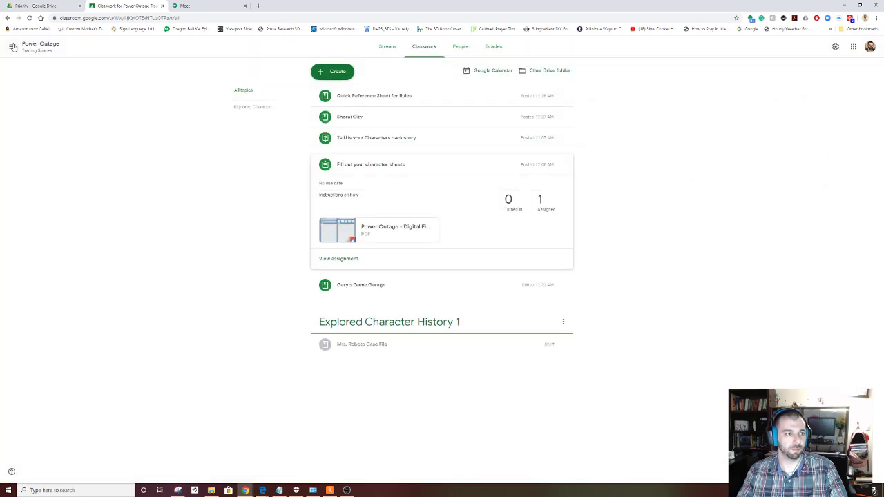
Step: View the Toy Store.jpg and bluepanel.png images attached to the Gary's Game Garage material and return to the classwork list
click(391, 287)
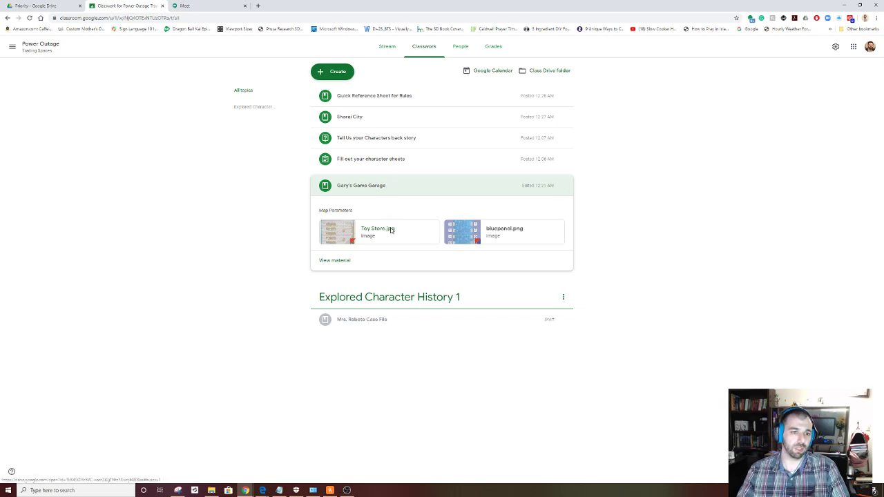
click(389, 230)
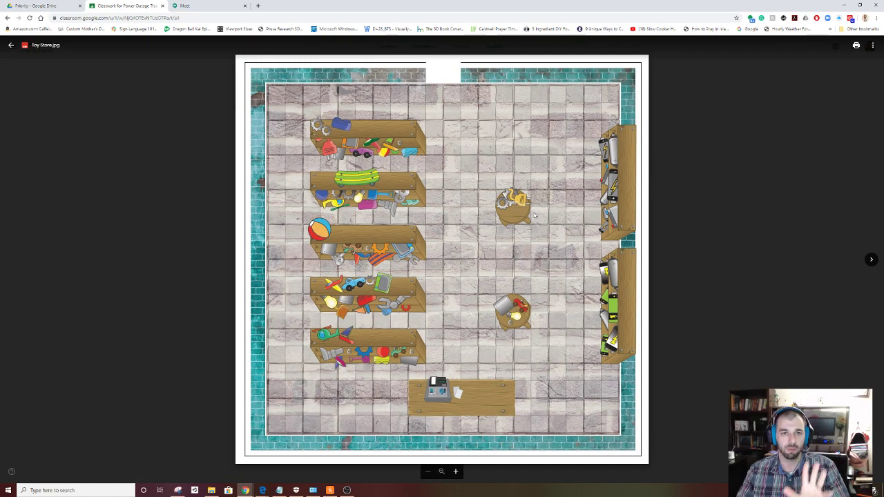
click(870, 260)
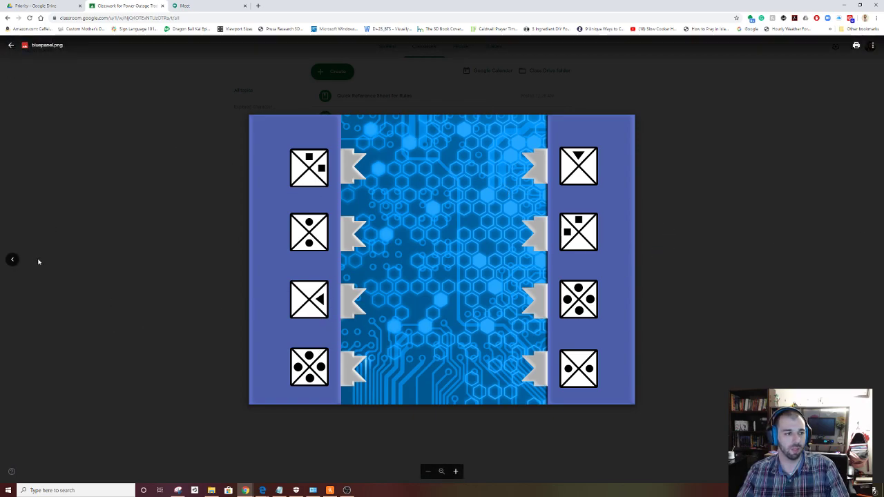
click(11, 45)
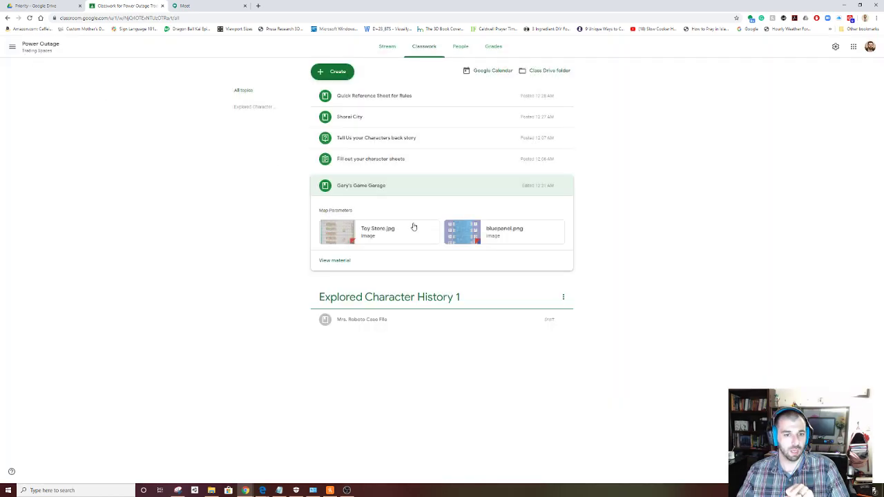
Step: Check the available classwork creation options and expand the Mrs. Roboto Case File draft under Explored Character History 1
click(341, 73)
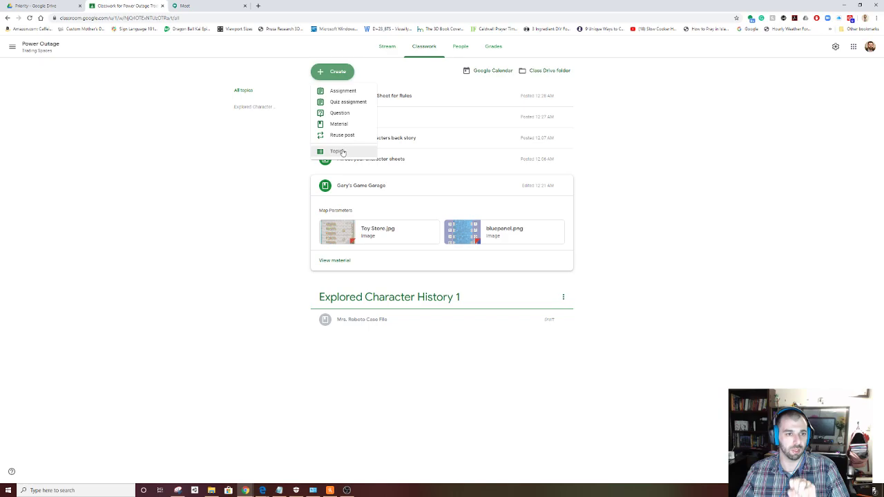
click(630, 176)
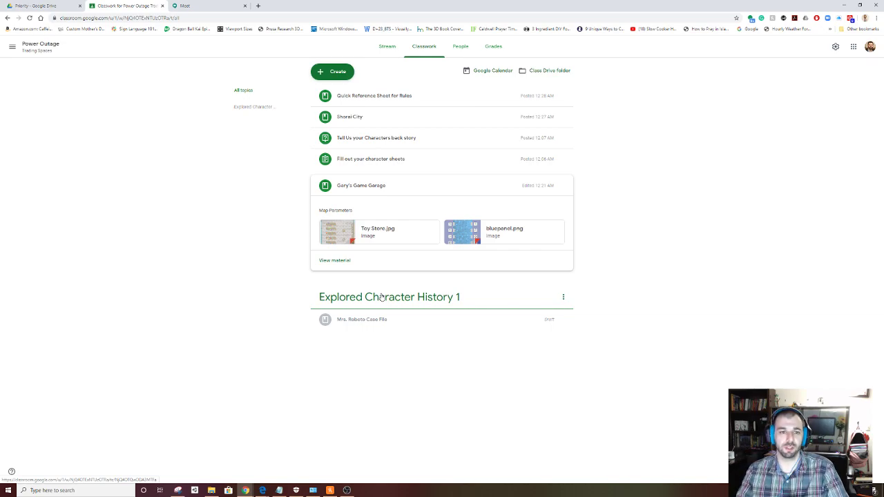
click(400, 319)
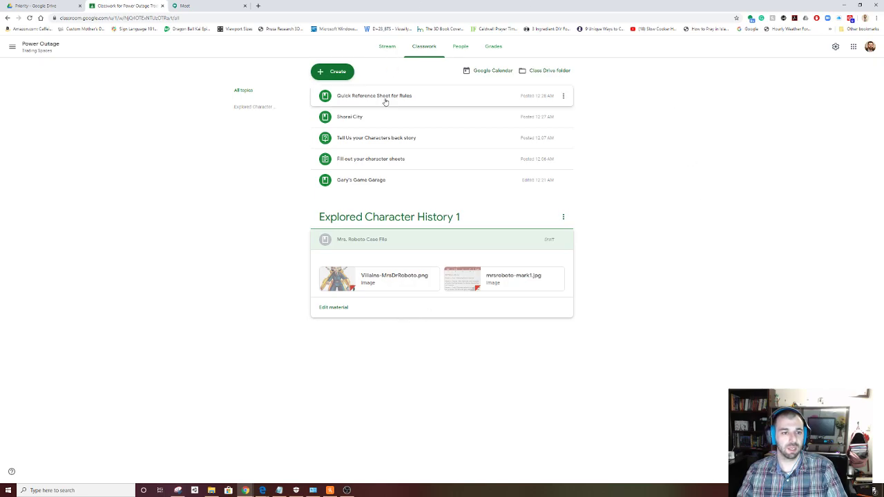
Step: Create a new material titled "fgfggf" with the description "frg" and save it as a draft
click(333, 73)
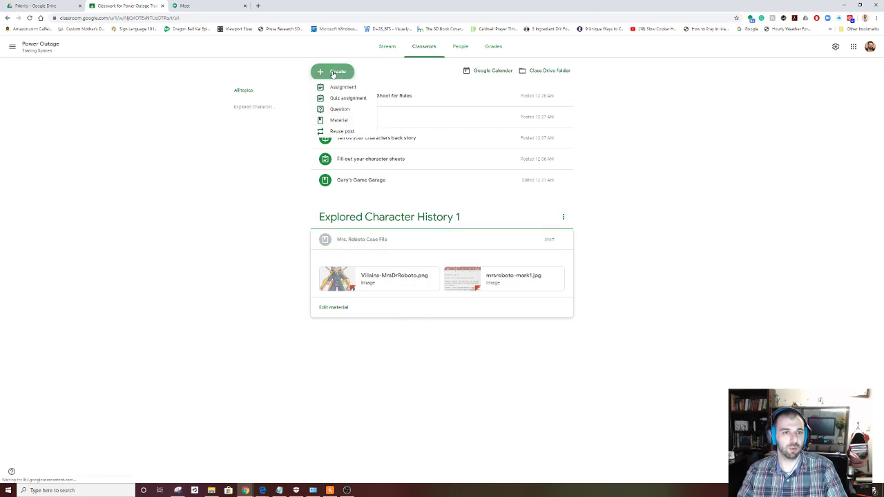
click(338, 121)
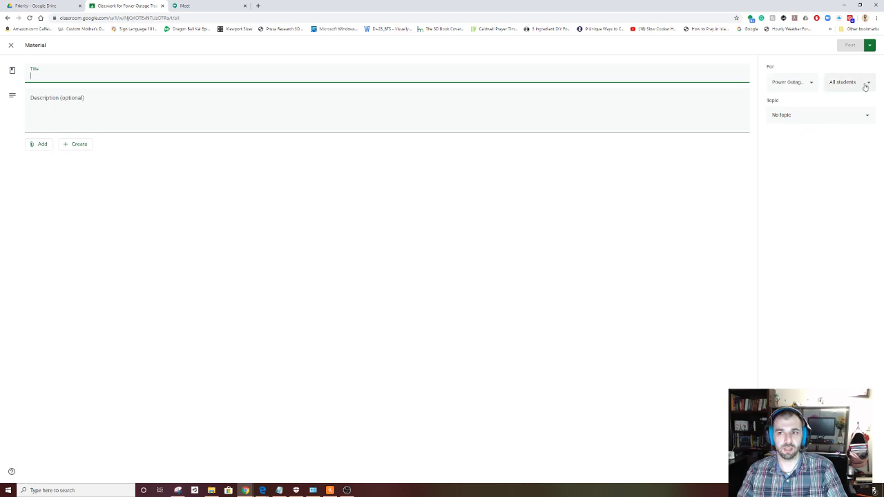
click(566, 97)
text(frg)
click(104, 79)
text(fgfggf)
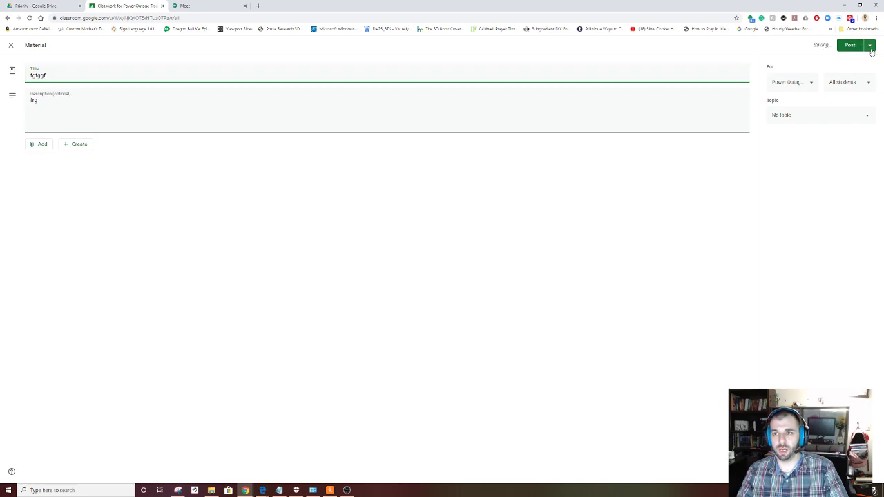
click(871, 46)
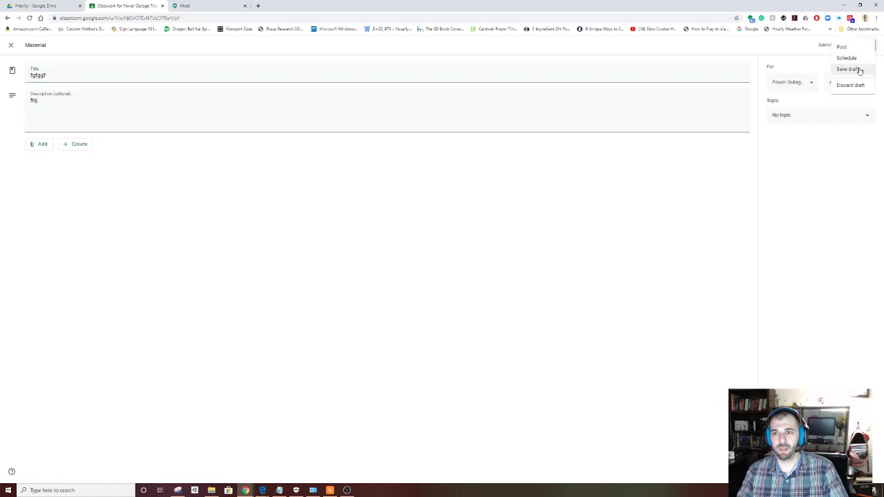
click(860, 70)
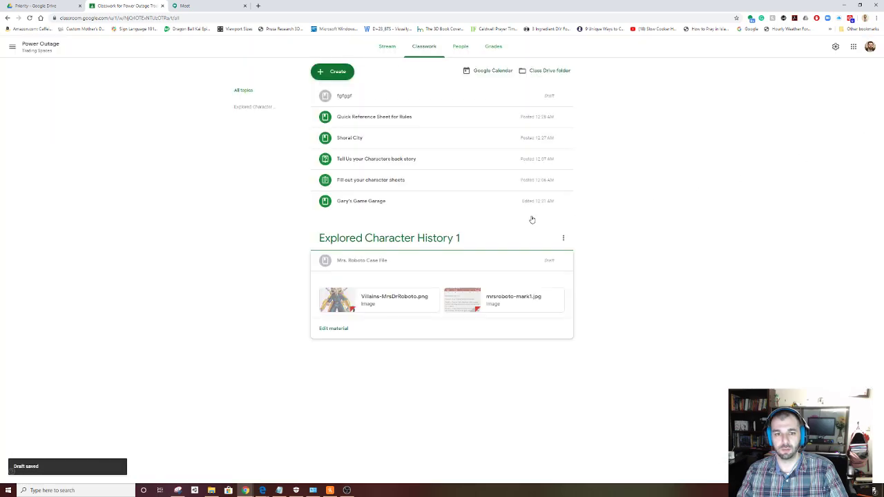
Step: Assign the "fgfggf" draft material to the Explored Character History 1 topic and post it to the class
click(507, 107)
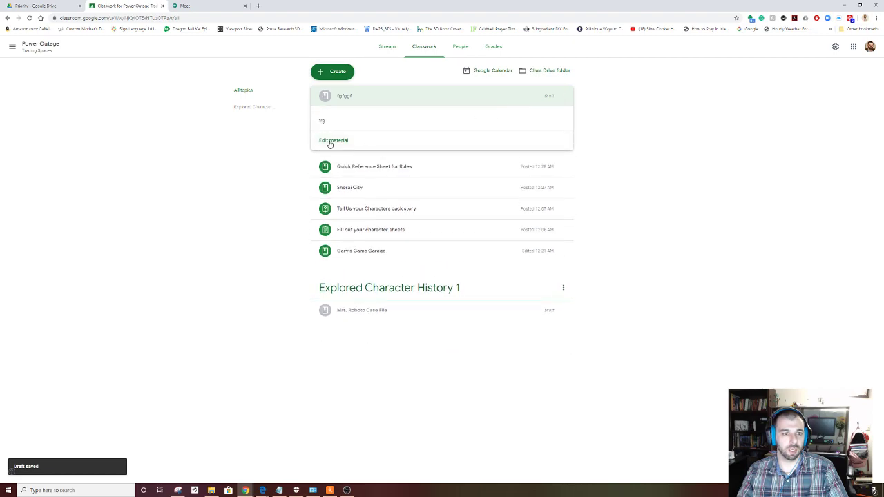
click(328, 142)
click(837, 117)
click(831, 163)
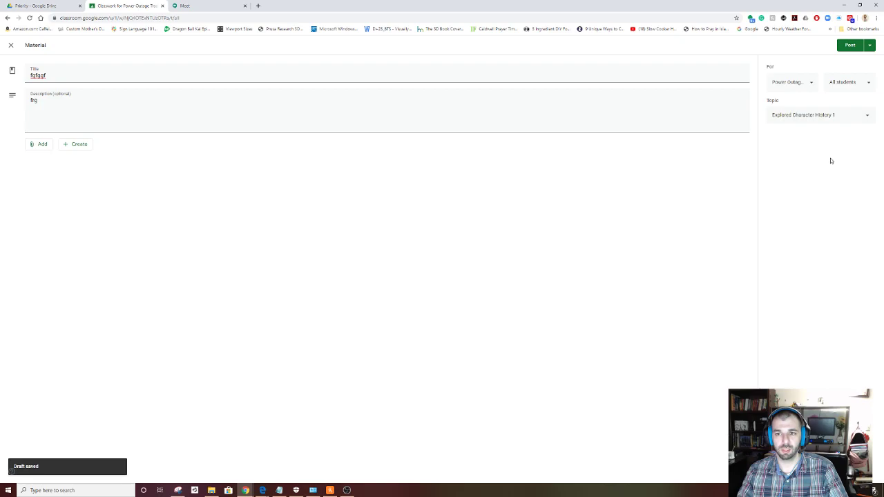
click(851, 48)
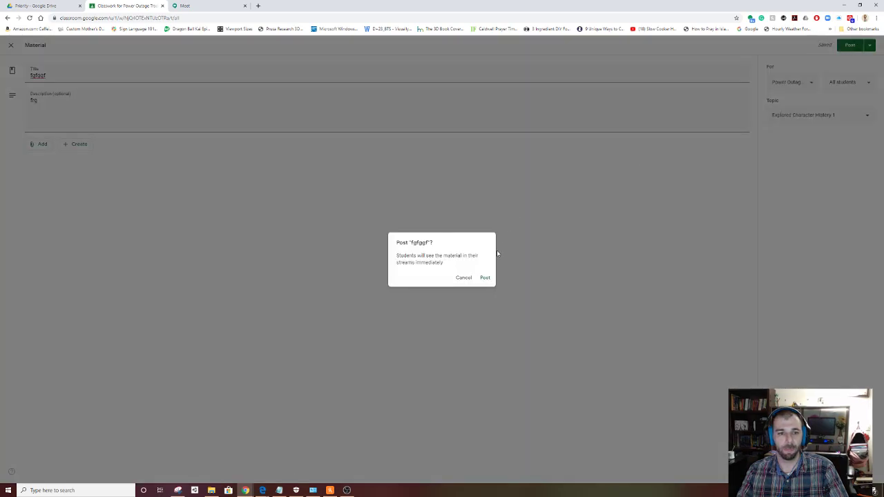
click(483, 278)
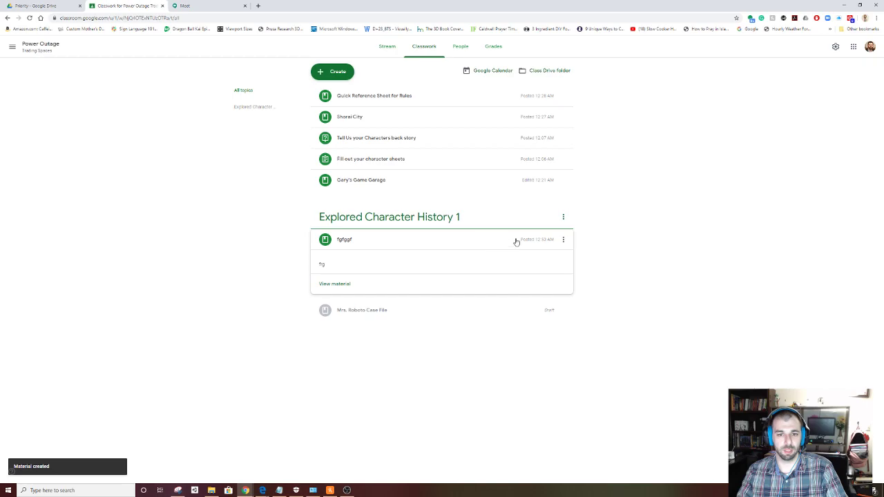
Step: Check the topic choices in the posted "fgfggf" material's edit form and close it without changing anything
click(564, 240)
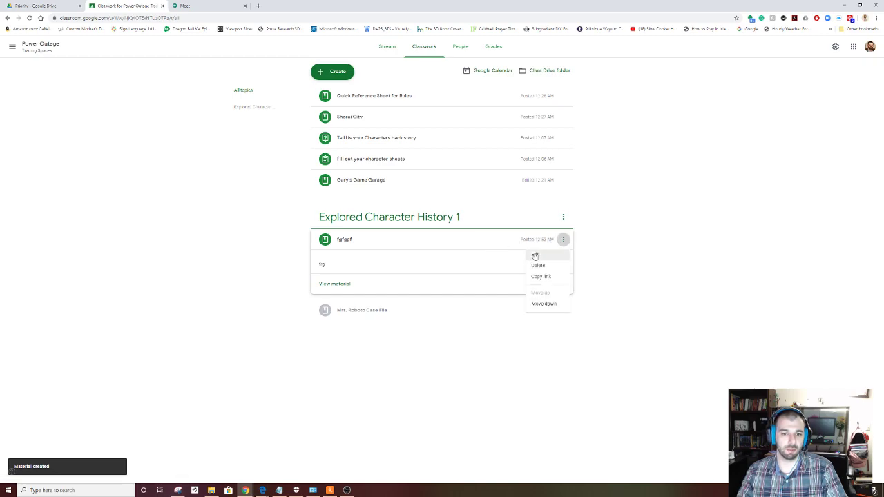
click(535, 255)
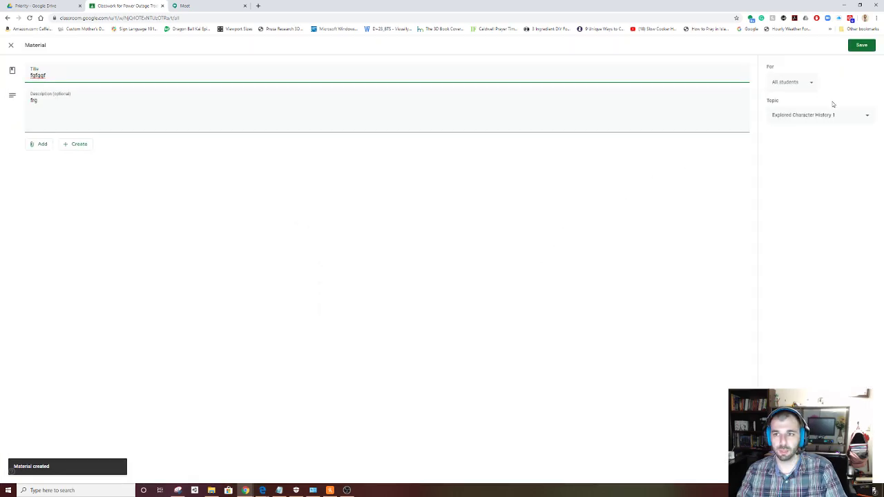
click(870, 114)
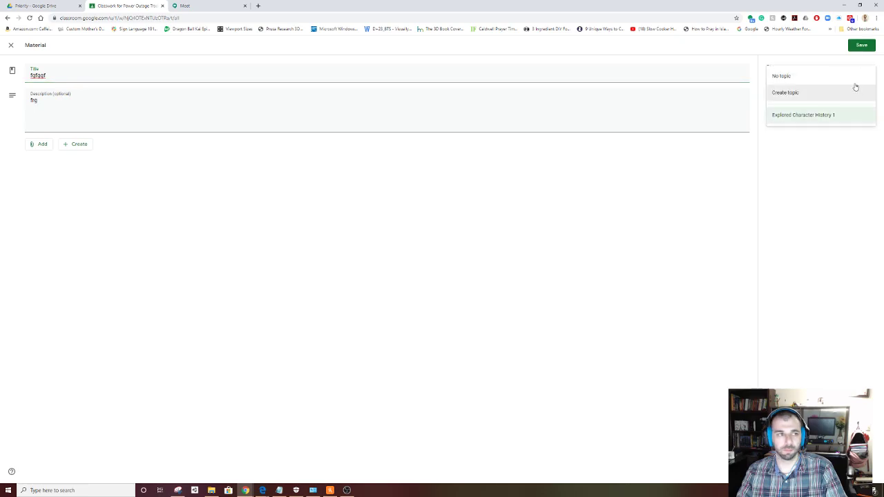
click(12, 46)
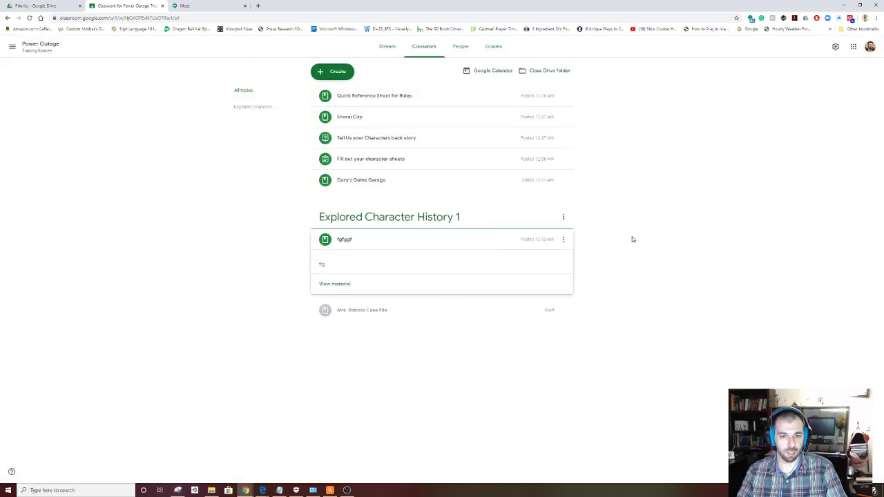
Step: Delete the posted "fgfggf" material from the Explored Character History 1 topic
click(564, 239)
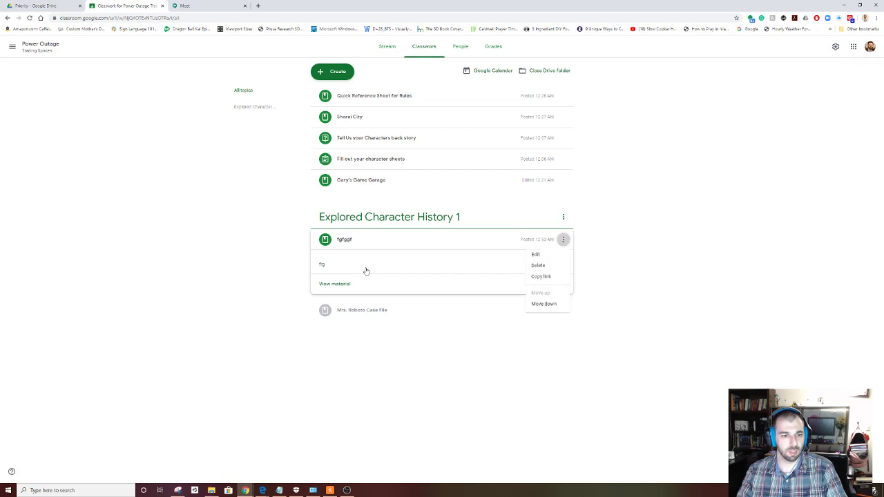
click(550, 266)
click(477, 274)
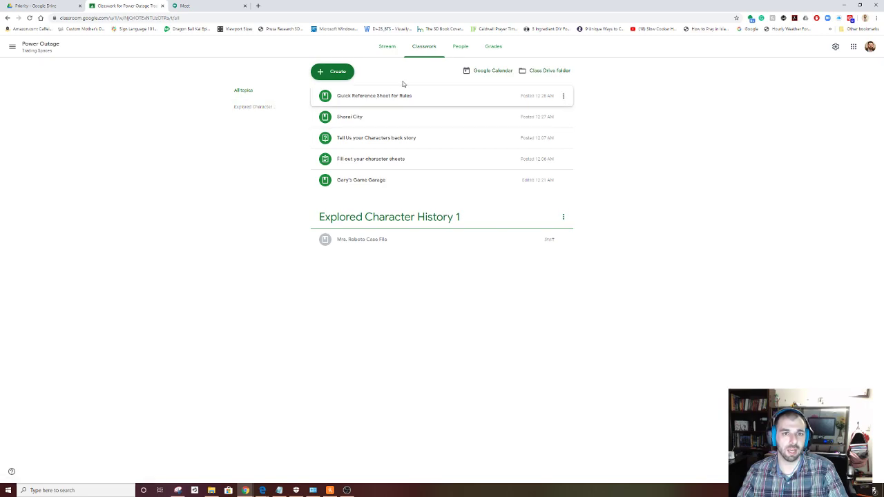
Step: View the class's teacher and student lists, and return to the class stream
click(462, 47)
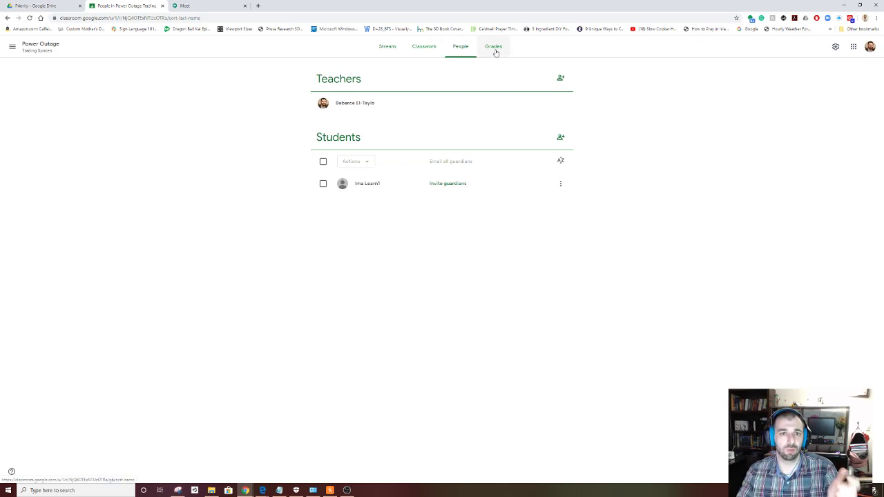
click(389, 50)
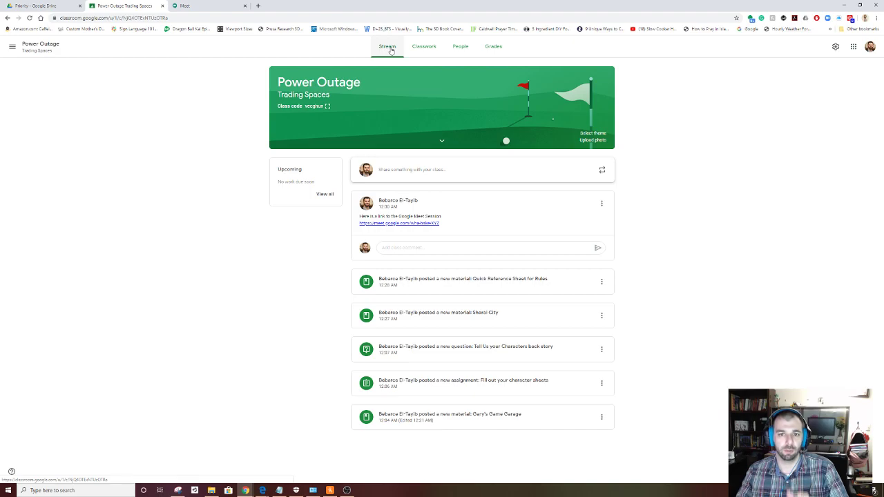
Step: Upload Outage-Map-sm.png from the Power Outage folder on Google Drive as the class header photo
click(584, 141)
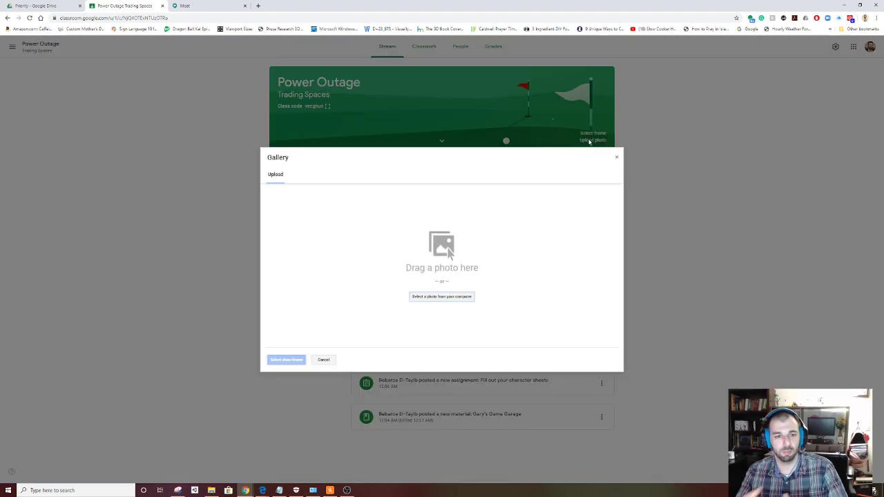
click(442, 297)
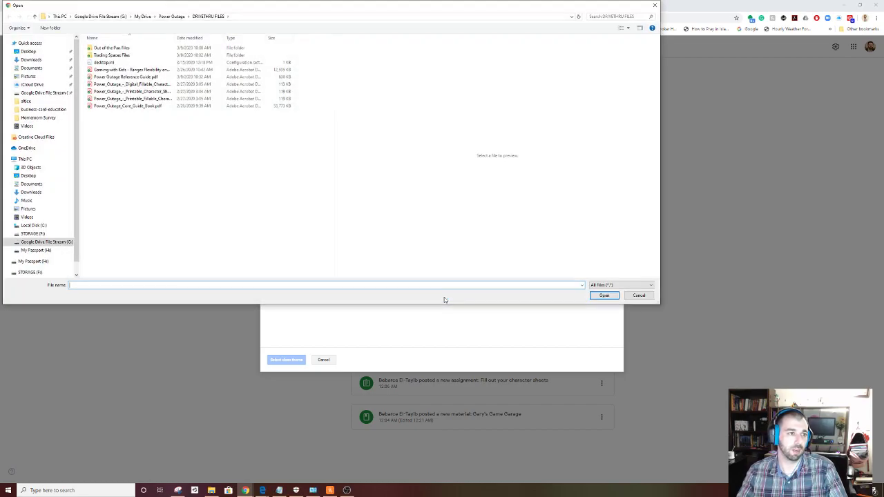
click(180, 15)
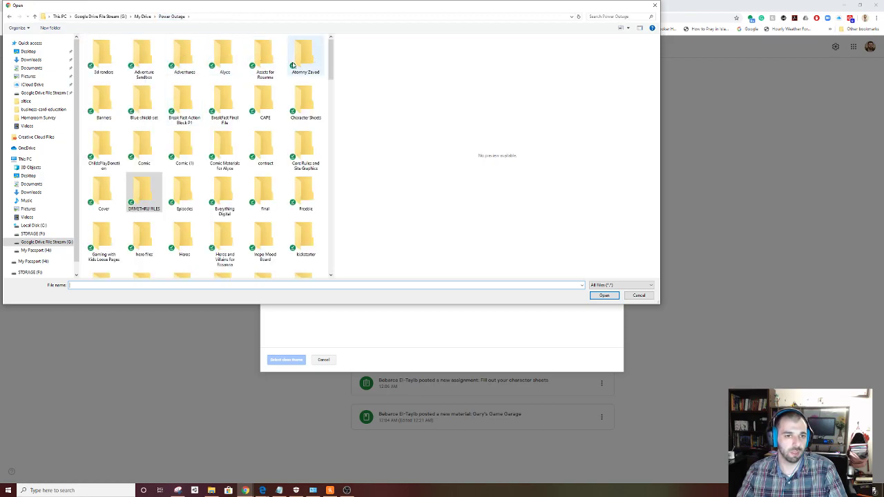
double_click(235, 59)
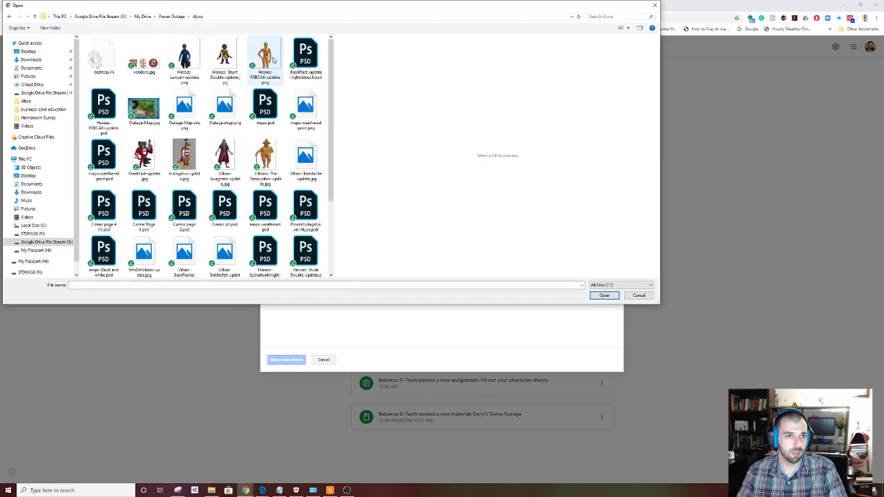
click(184, 105)
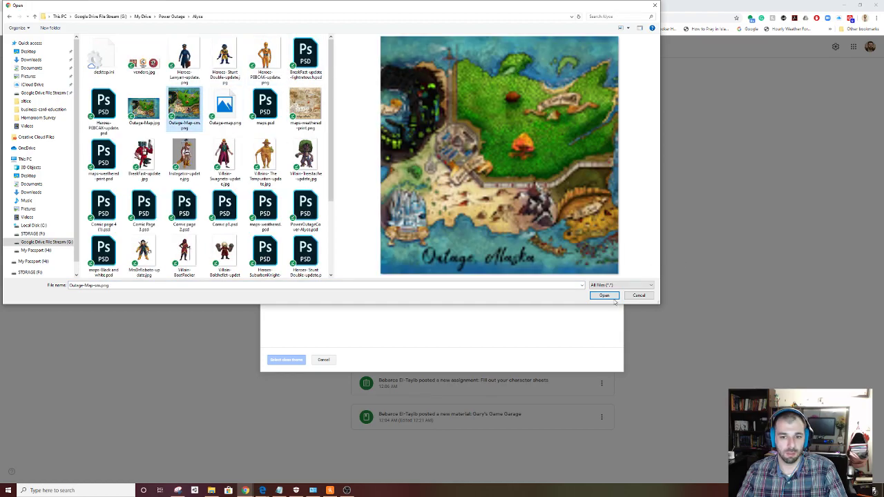
click(612, 296)
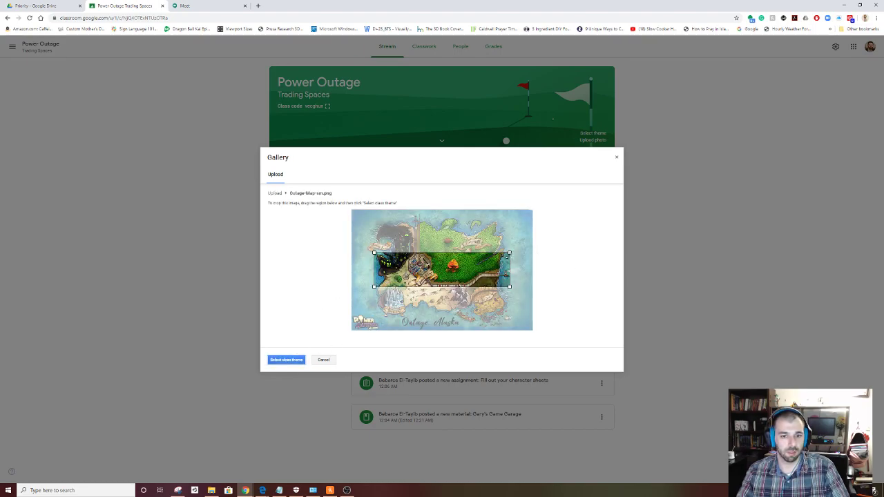
Step: Enlarge the crop region to the map's full width, move it over the lower part with the Outage, Alaska title, and apply the class theme
drag(510, 251, 534, 228)
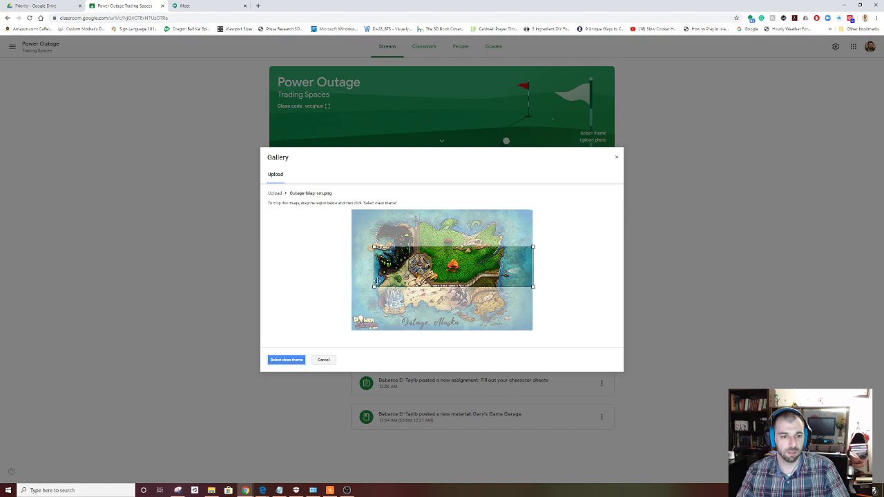
drag(373, 288, 325, 300)
drag(425, 275, 417, 336)
click(285, 360)
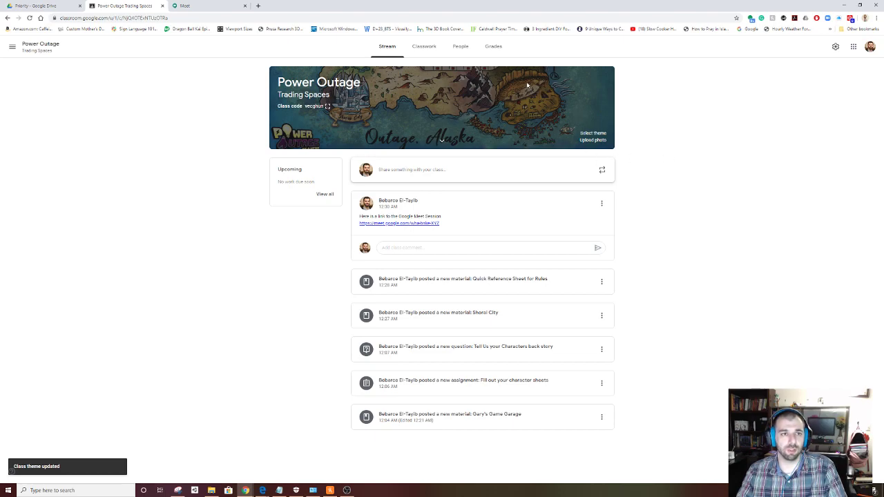
Step: Switch to Google Meet and set up a meeting with the nickname TradingSpaces
click(206, 5)
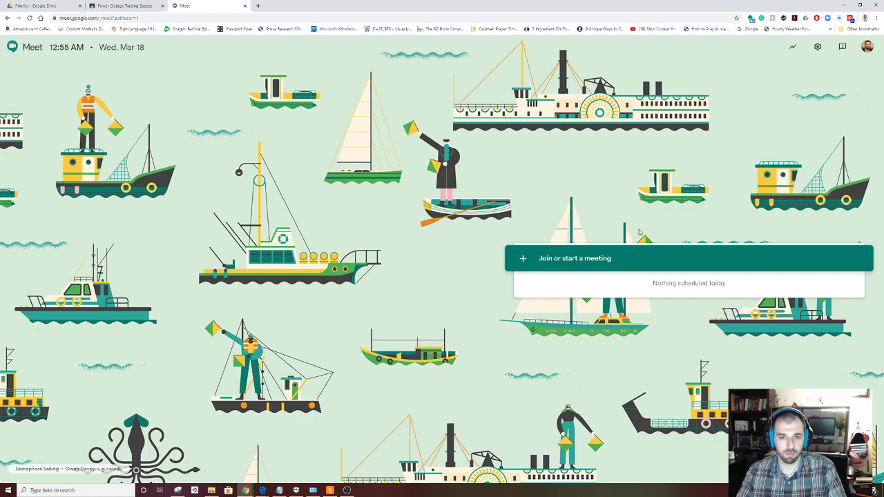
click(568, 265)
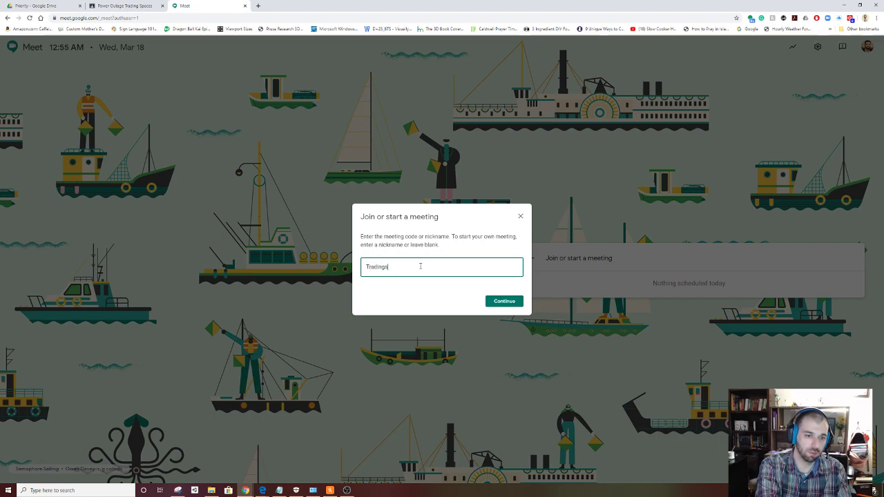
text(paces)
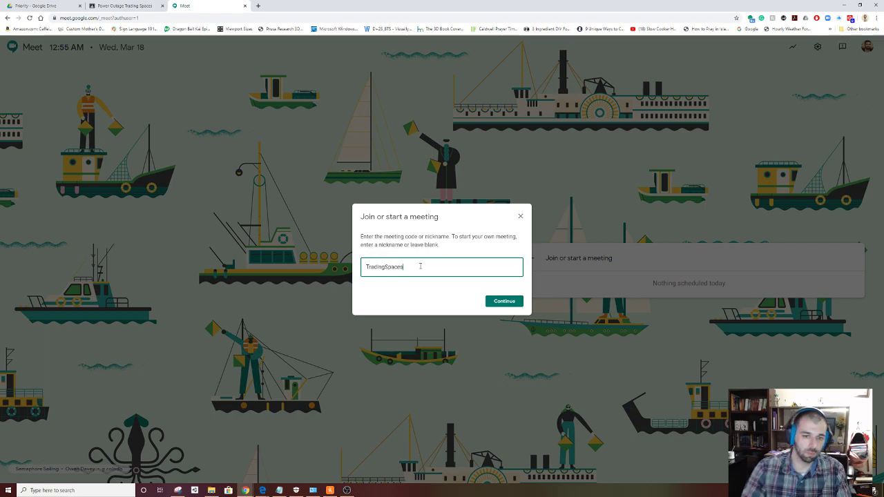
click(499, 305)
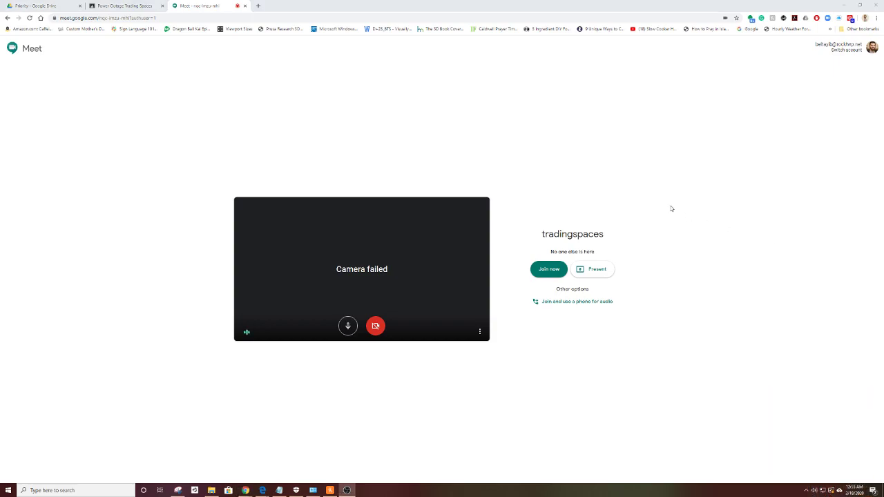
Step: Reload the meeting page until the camera preview works, and join the tradingspaces meeting
click(29, 18)
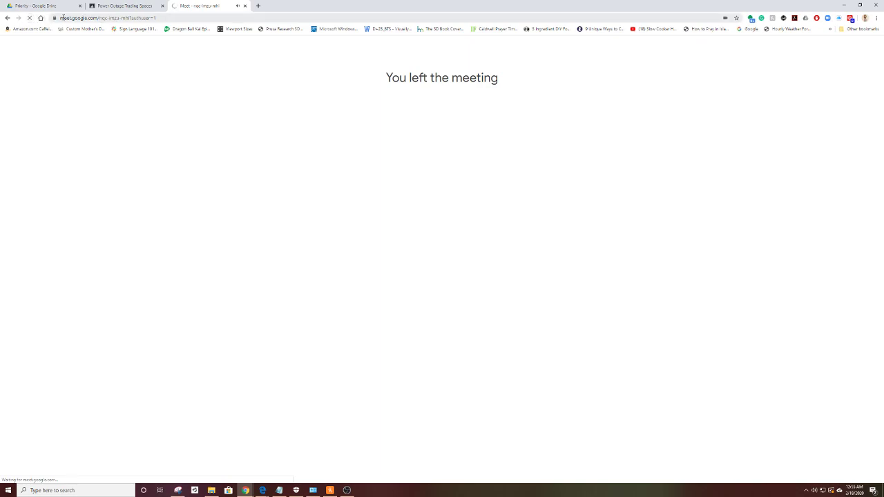
click(8, 18)
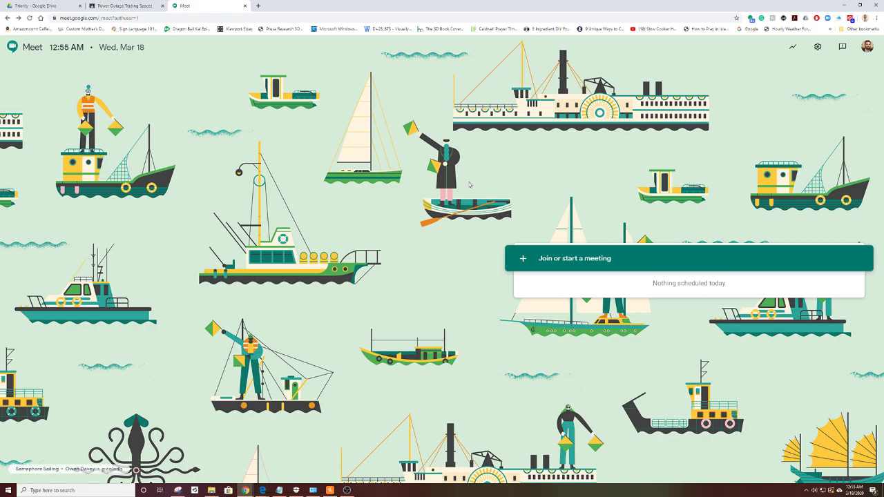
click(569, 260)
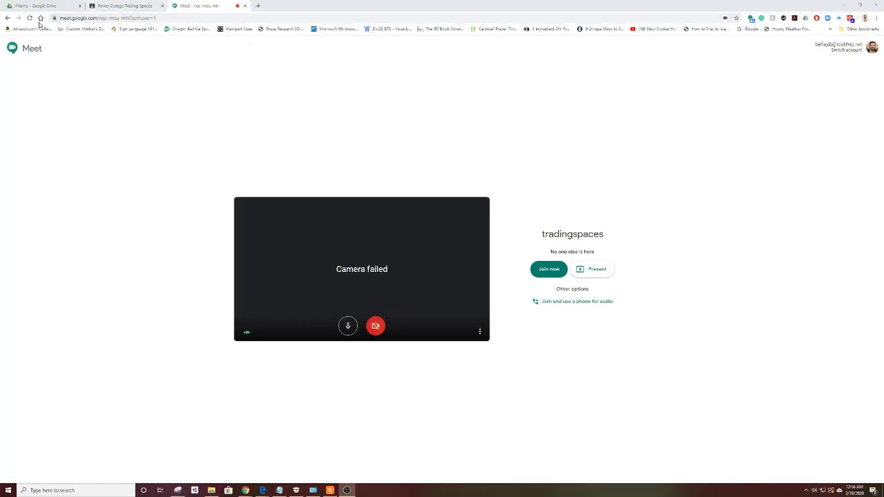
click(29, 18)
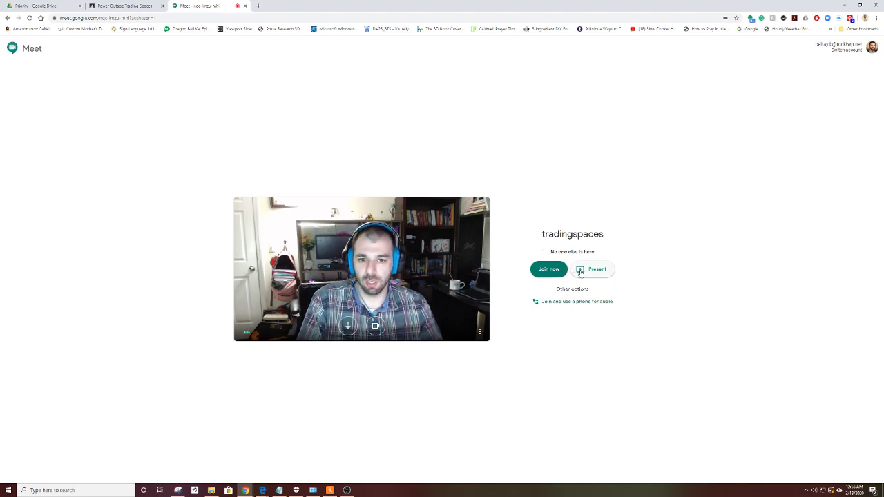
click(552, 274)
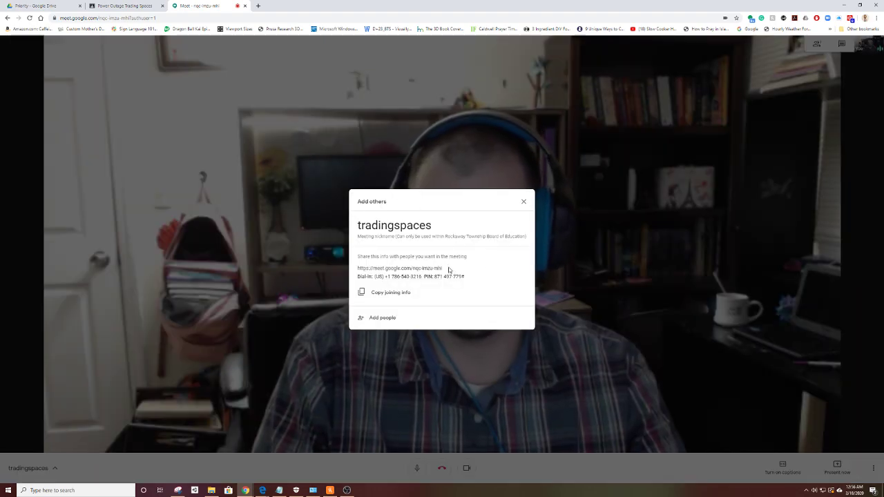
Step: Examine the meeting link, the options for adding people and the joining details of the tradingspaces meeting
triple_click(448, 270)
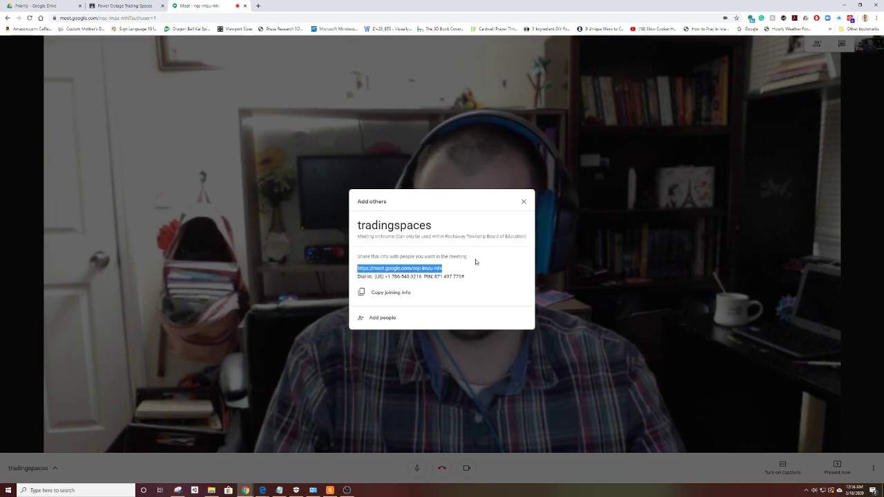
click(383, 318)
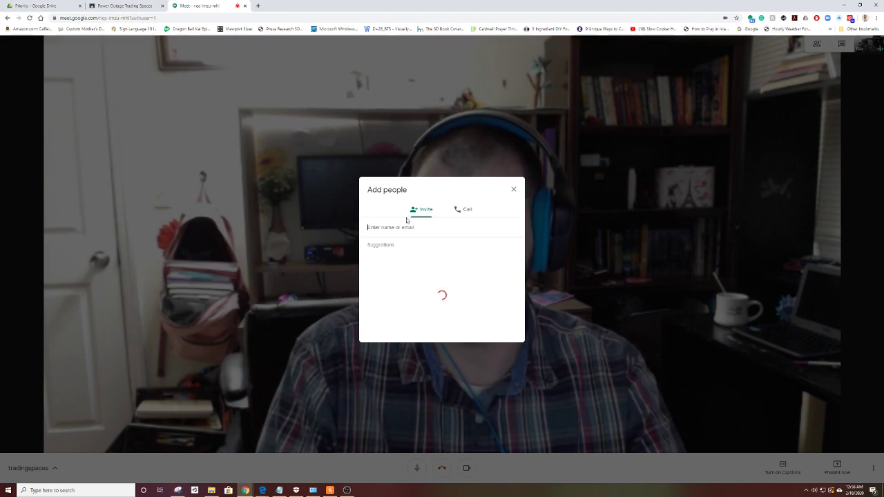
click(515, 190)
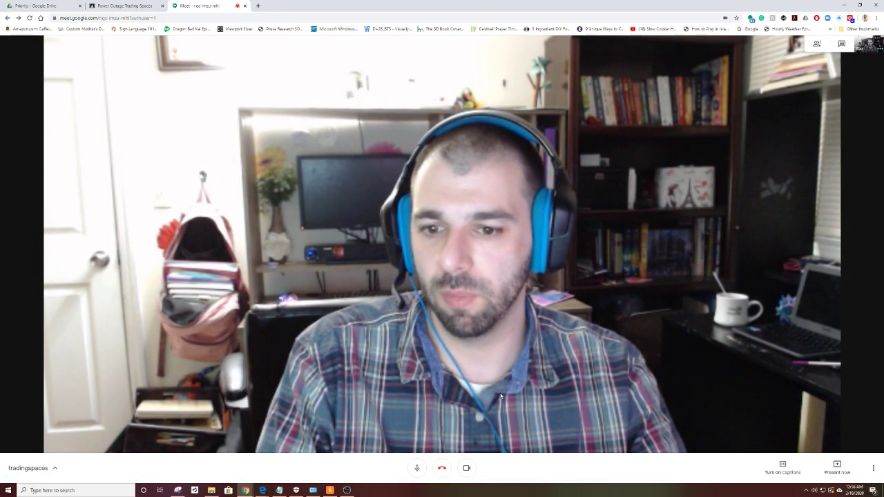
click(31, 469)
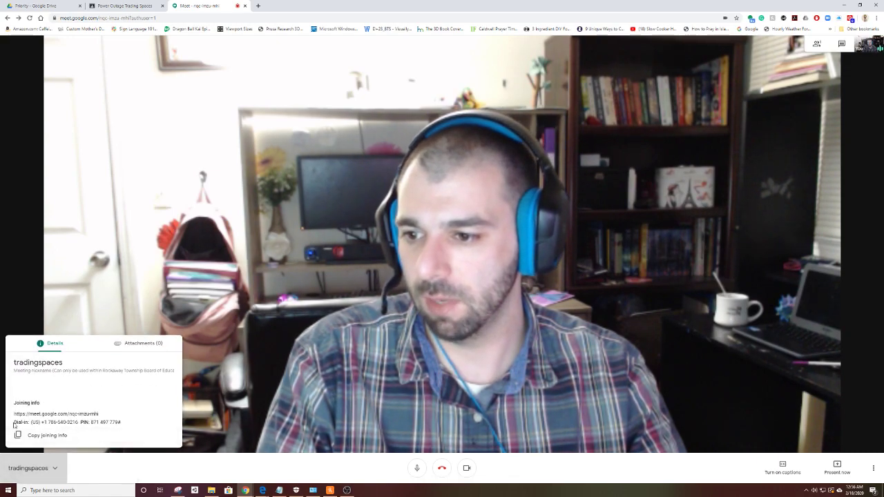
click(509, 293)
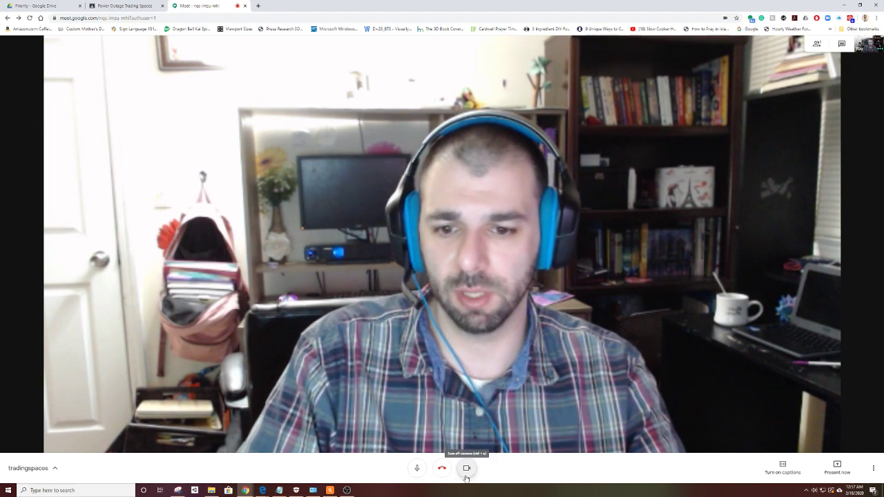
Step: Turn on live captions for the meeting
click(467, 469)
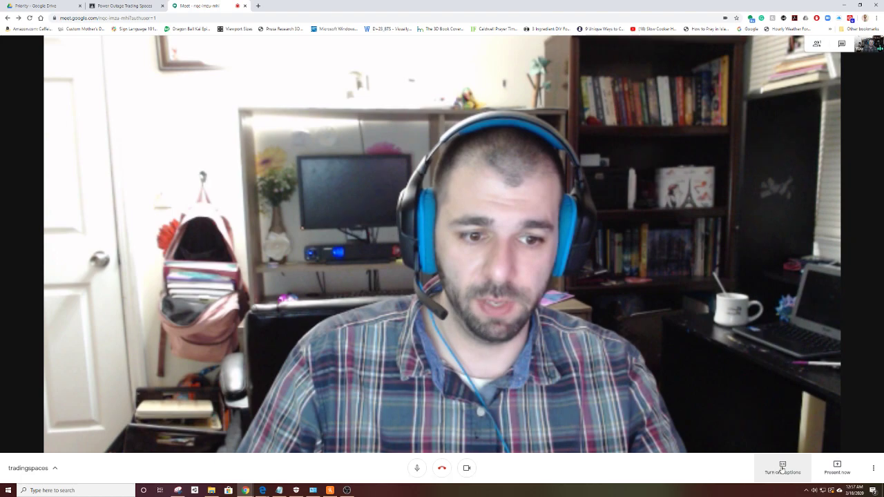
click(783, 468)
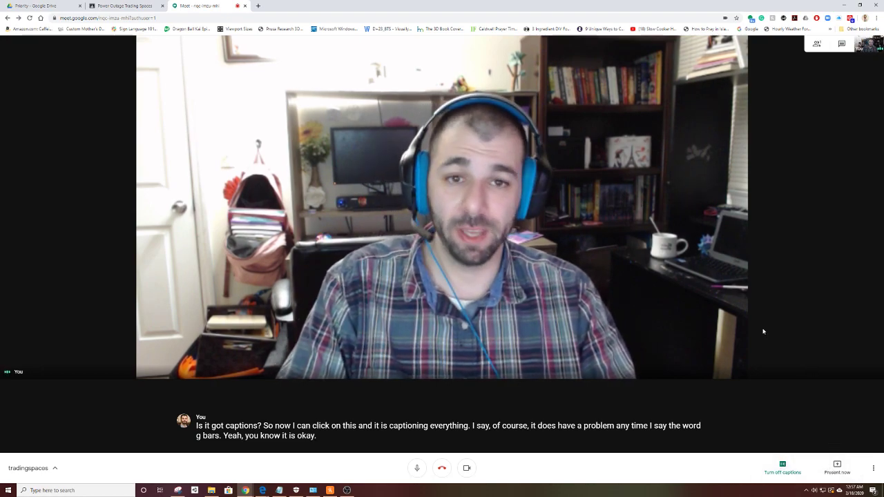
click(816, 44)
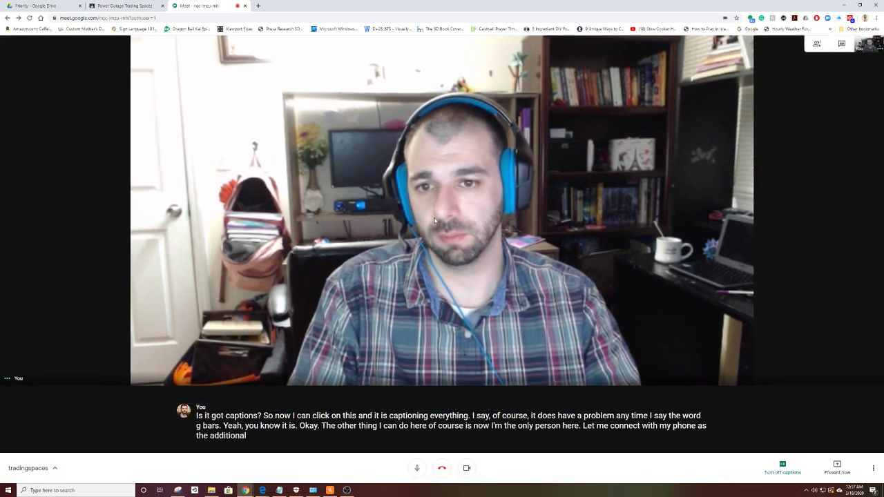
click(456, 228)
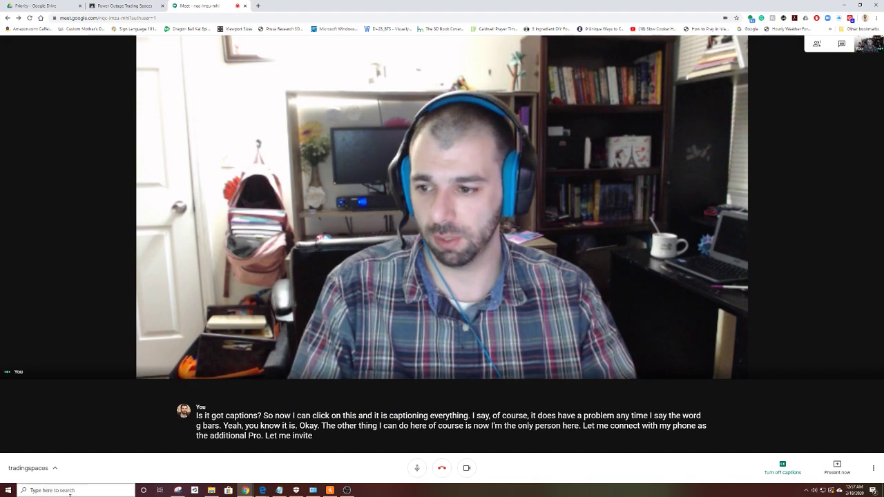
Step: Check the participant list, and copy the meeting's joining info to the clipboard
click(815, 42)
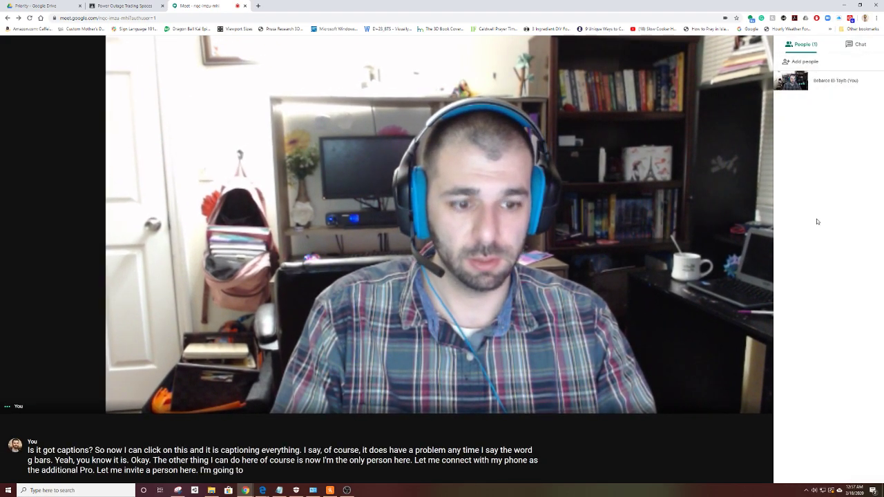
click(140, 374)
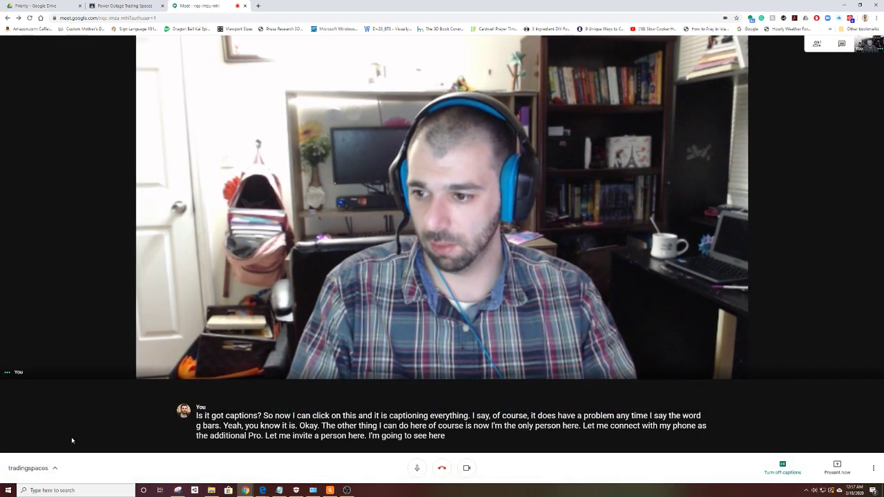
click(36, 469)
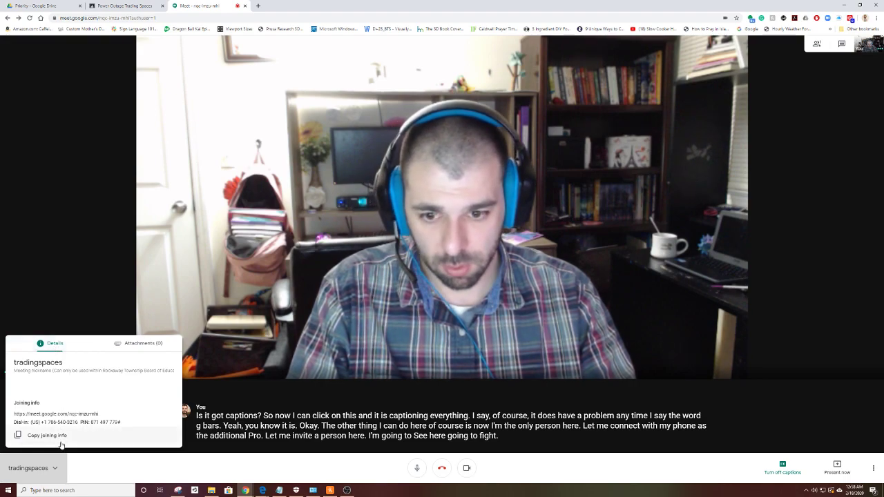
click(60, 440)
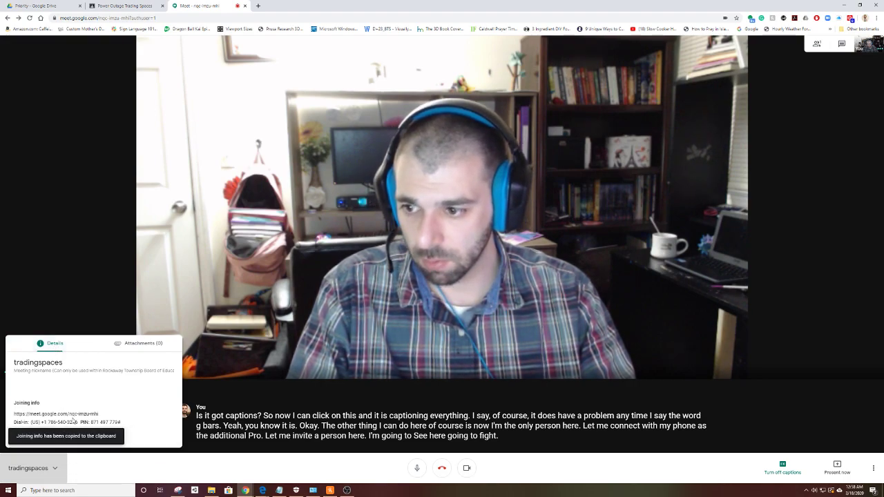
Step: Invite the student test account to the meeting, and look up the meeting nickname in the meeting details
click(819, 43)
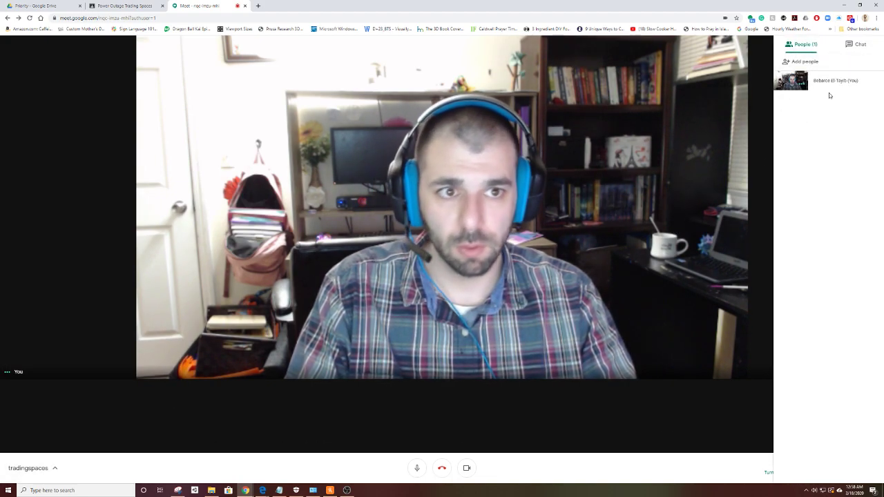
click(802, 61)
click(414, 227)
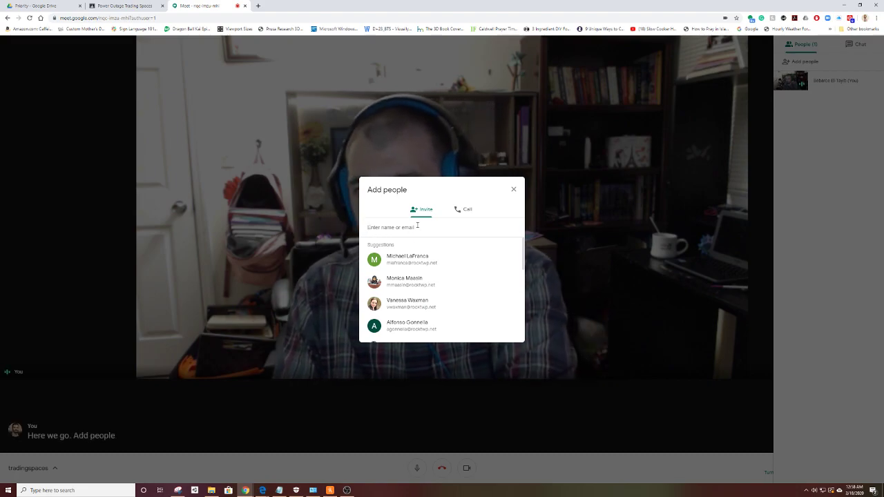
text(lma)
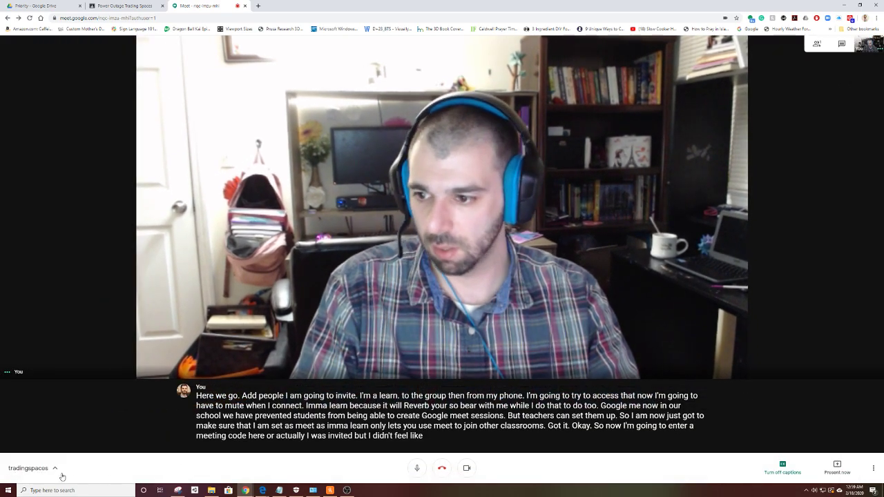
click(29, 468)
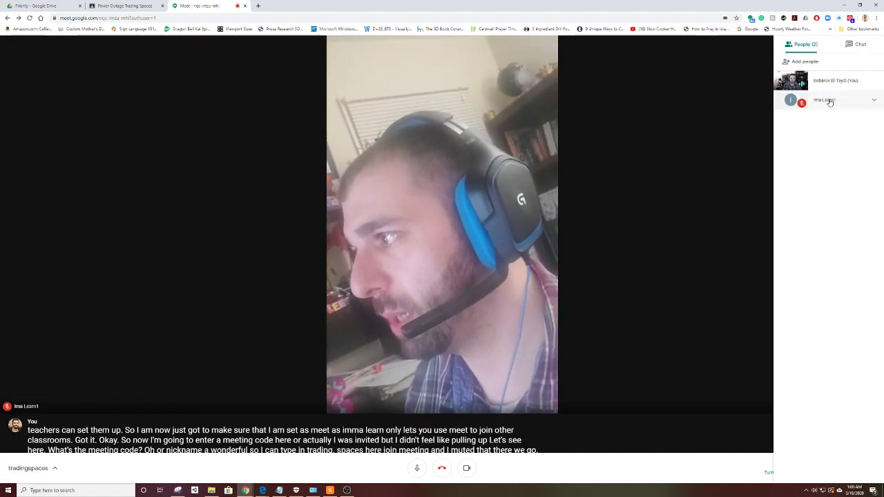
Step: Pin your own video in the participant list, and show the pin, mute and remove controls for the student
click(850, 45)
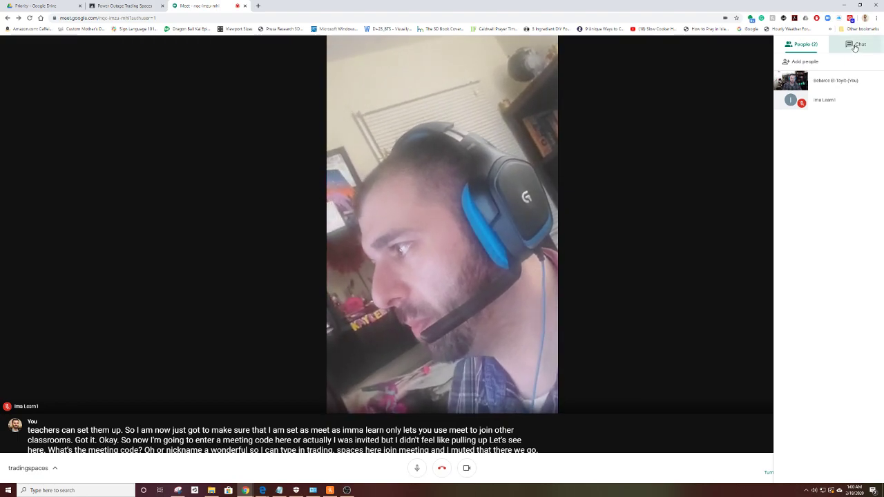
click(813, 46)
click(789, 80)
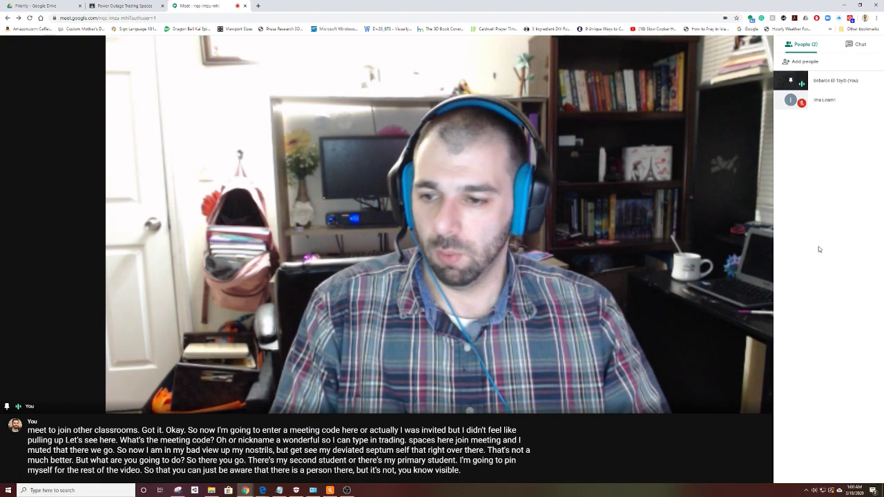
mouse_move(841, 101)
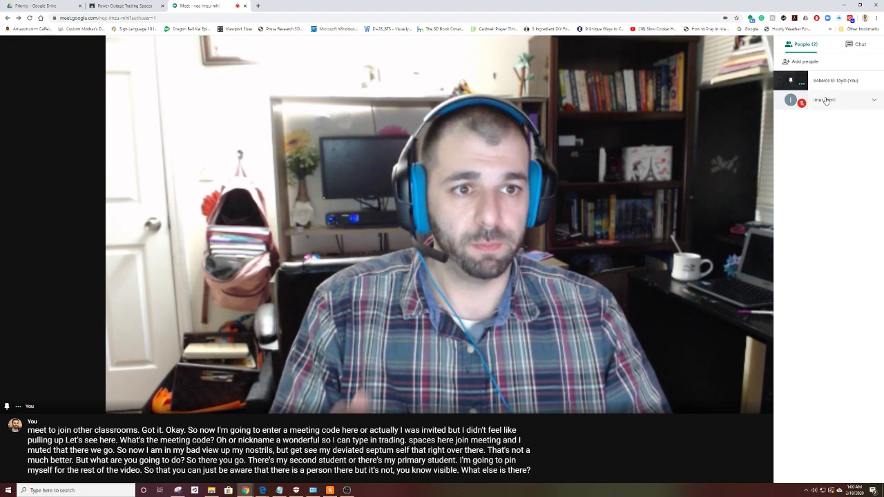
click(872, 102)
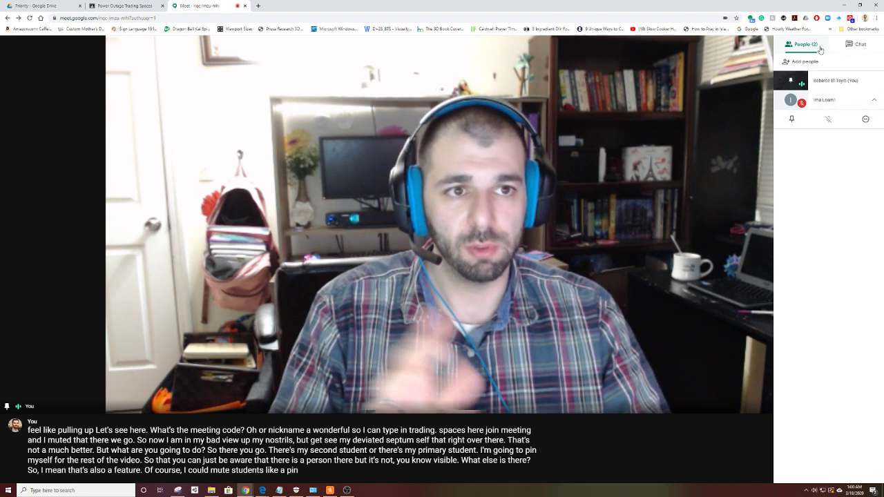
Step: View the meeting chat, and examine the additional meeting options, including Record meeting
click(847, 45)
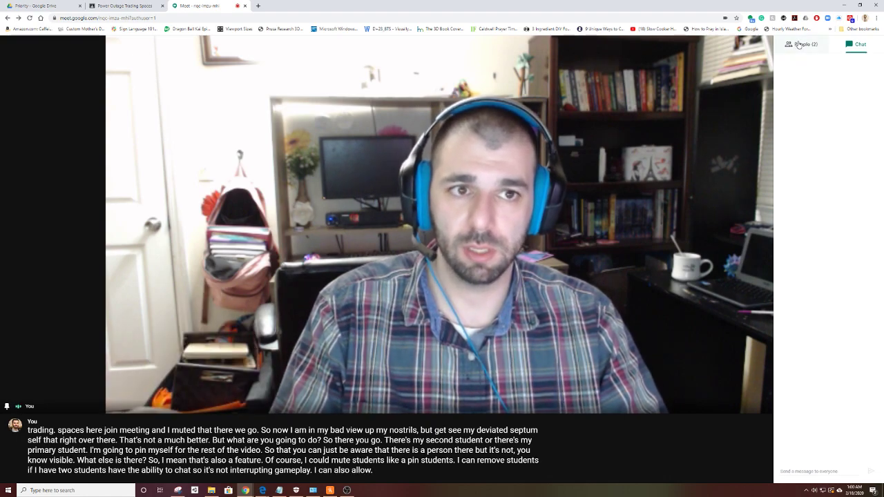
click(856, 44)
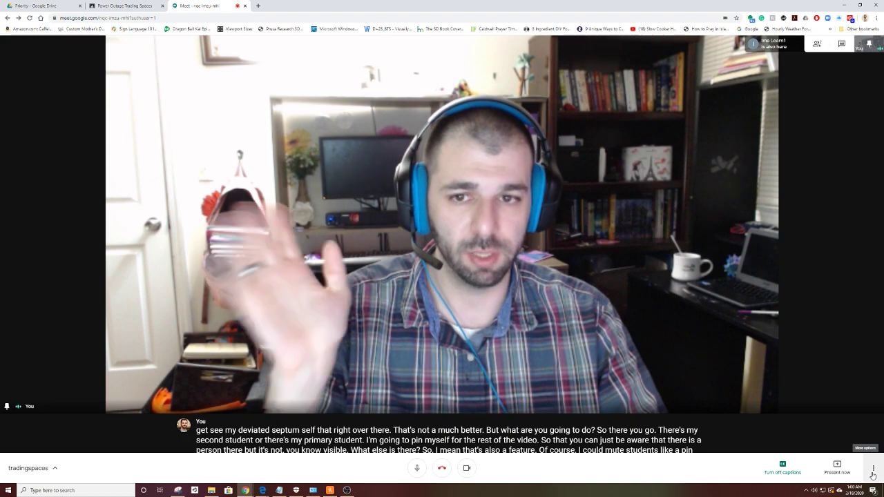
click(872, 473)
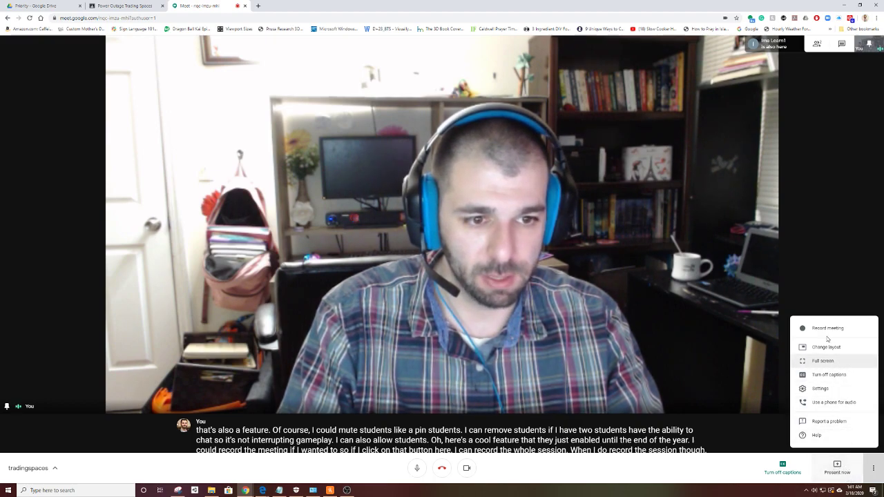
click(743, 139)
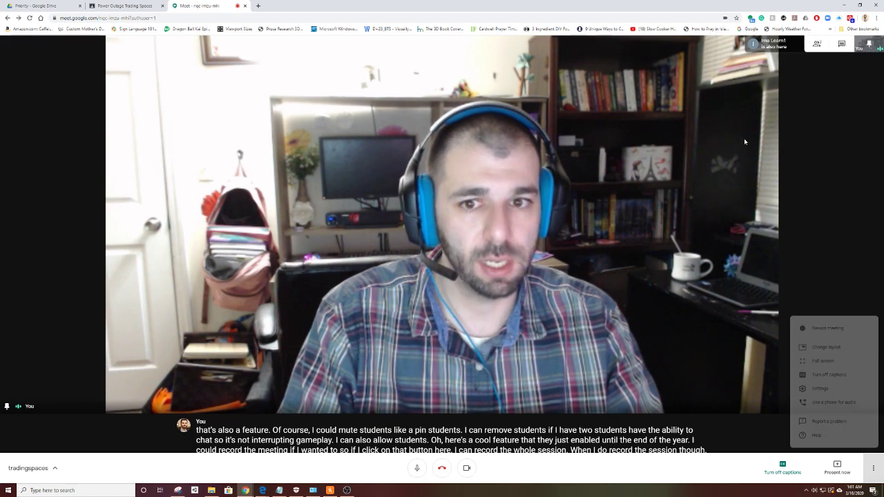
Step: Bring up the meeting's presenting options, and move the Power Outage Classroom tab into its own window on the second screen
click(837, 467)
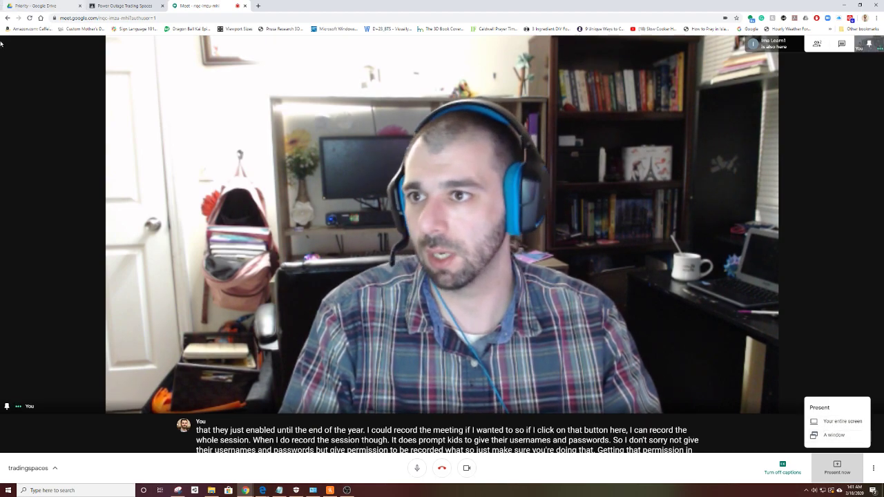
click(115, 6)
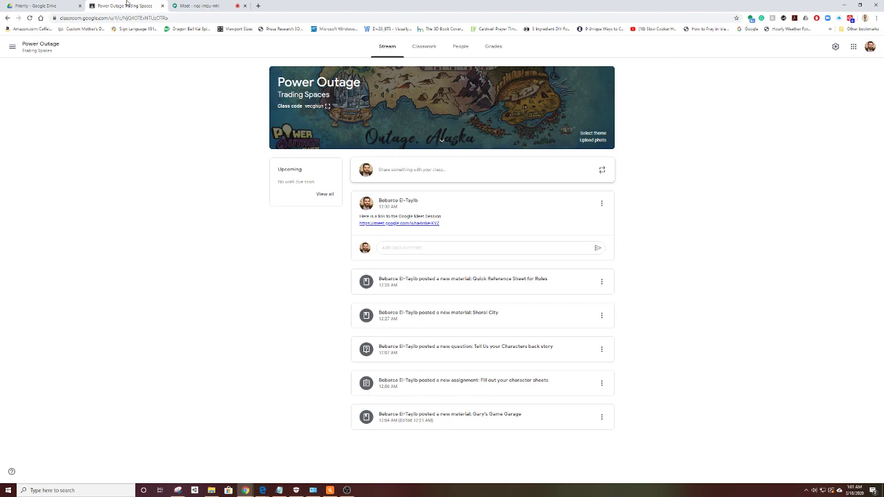
drag(126, 3, 259, 50)
drag(444, 7, 433, 61)
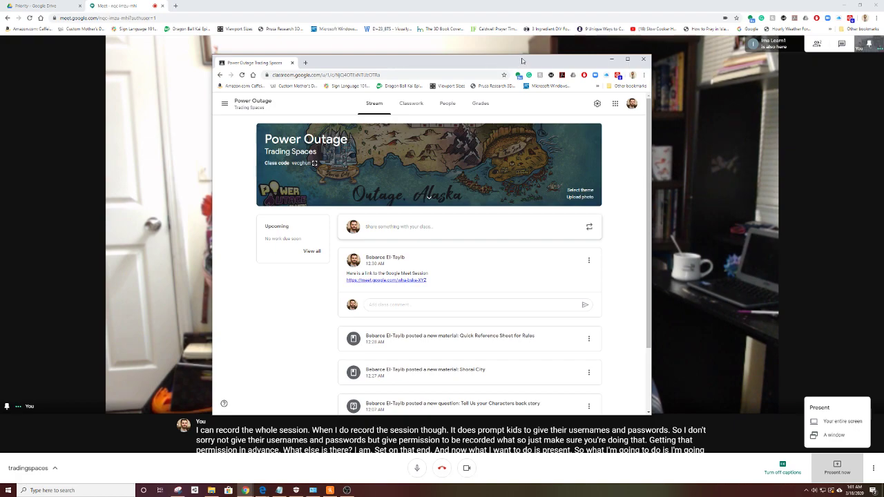
drag(523, 61, 883, 64)
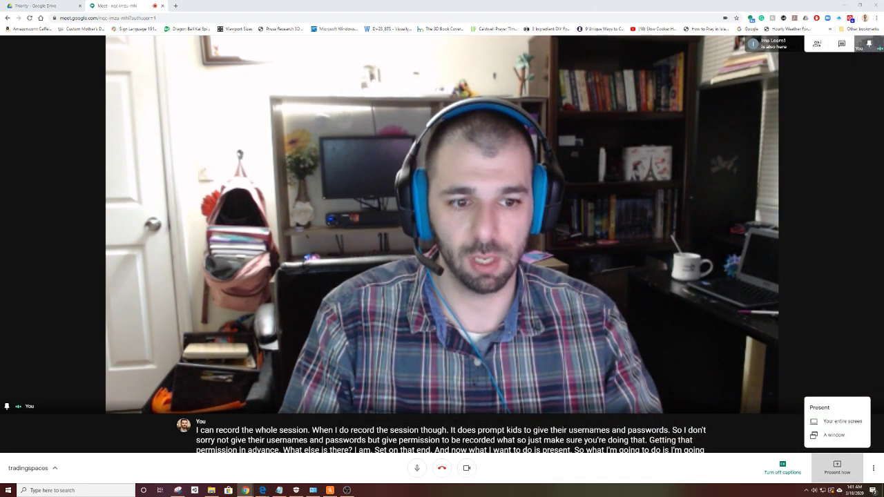
Step: Present the Power Outage Trading Spaces window in the meeting, and show the presentation in the main view
click(837, 435)
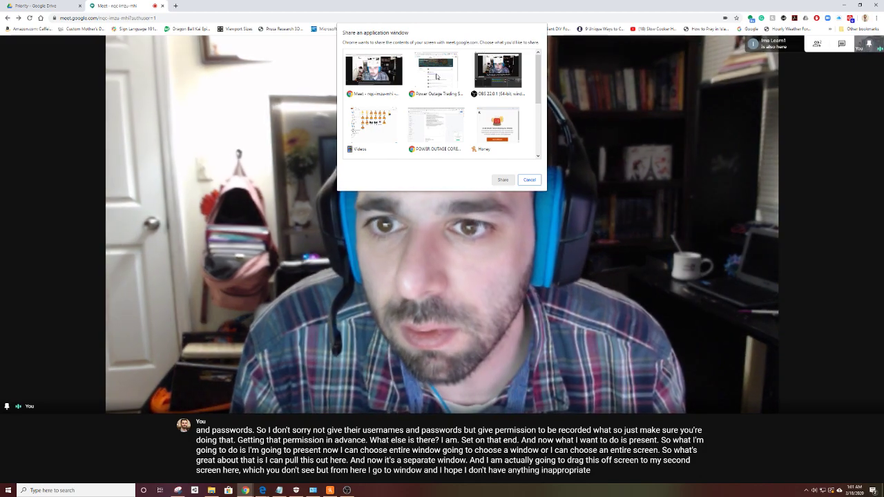
click(436, 76)
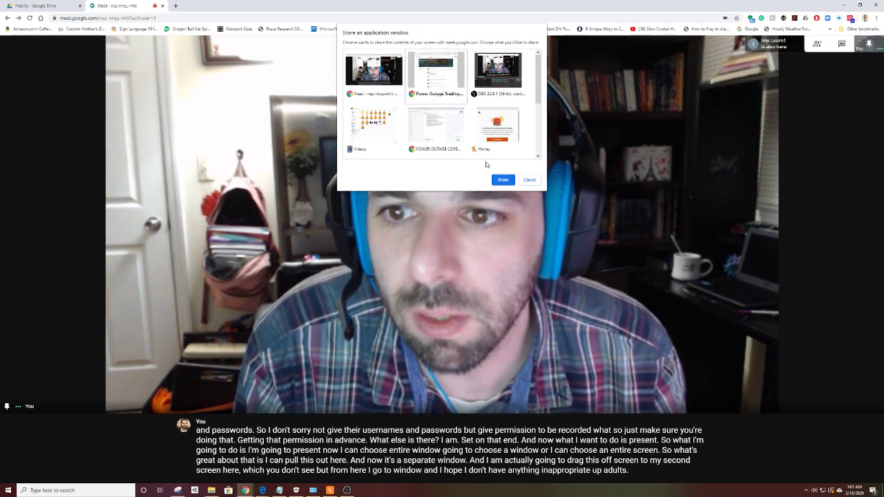
click(497, 180)
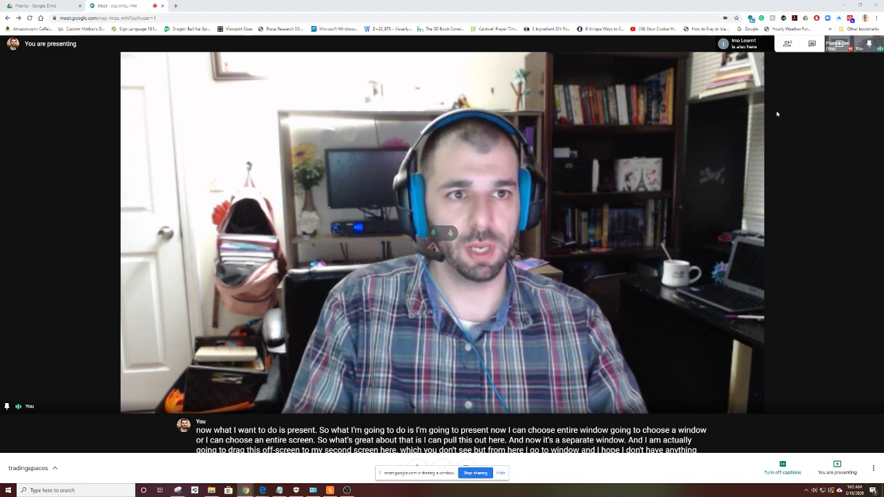
click(840, 49)
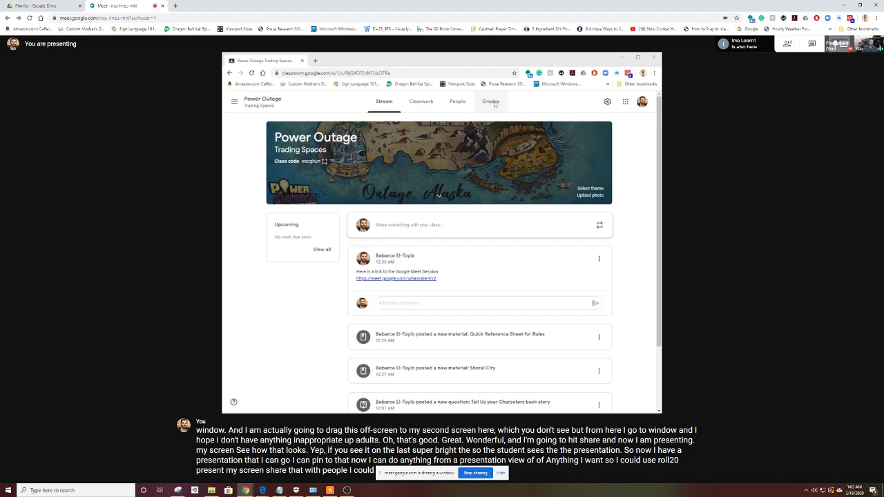
Step: View the shared classwork's Shorai City and Gary's Game Garage materials with the Toy Store.jpg map, and return the main view to your own video
click(417, 105)
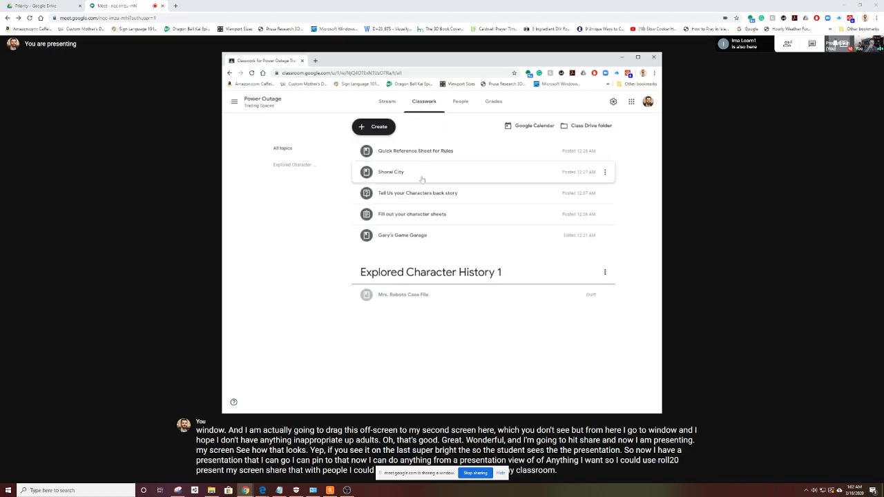
click(421, 170)
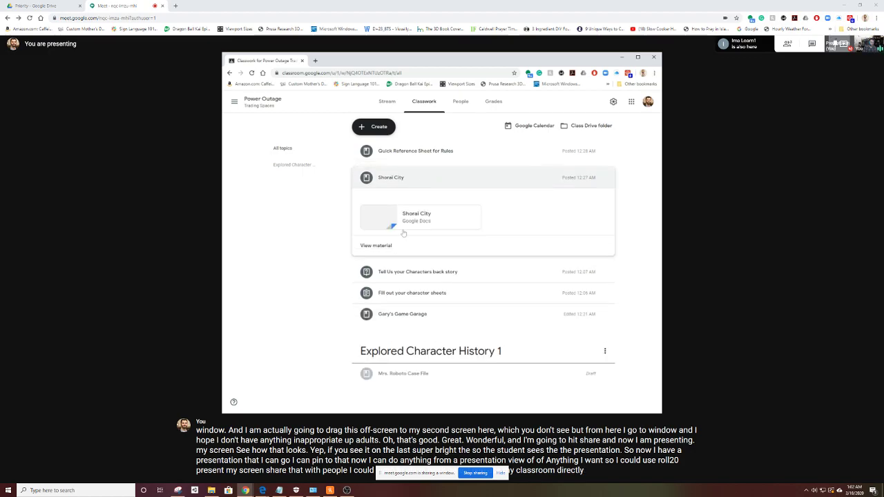
click(391, 314)
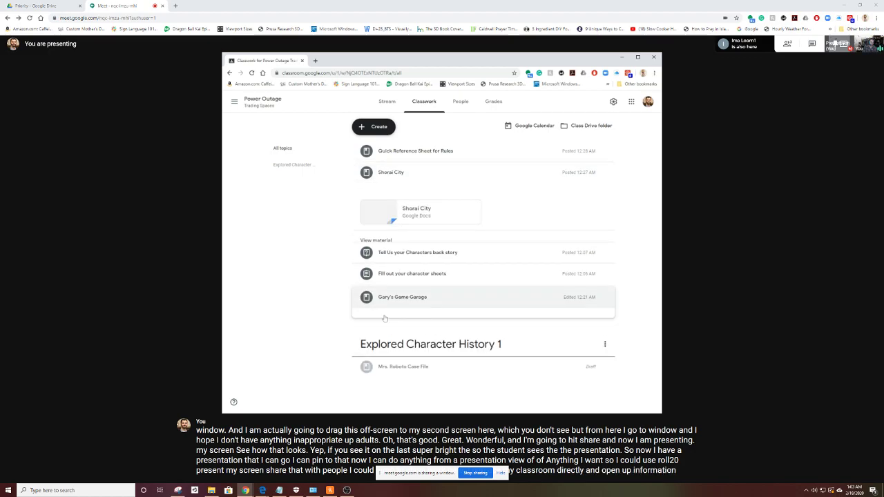
click(388, 282)
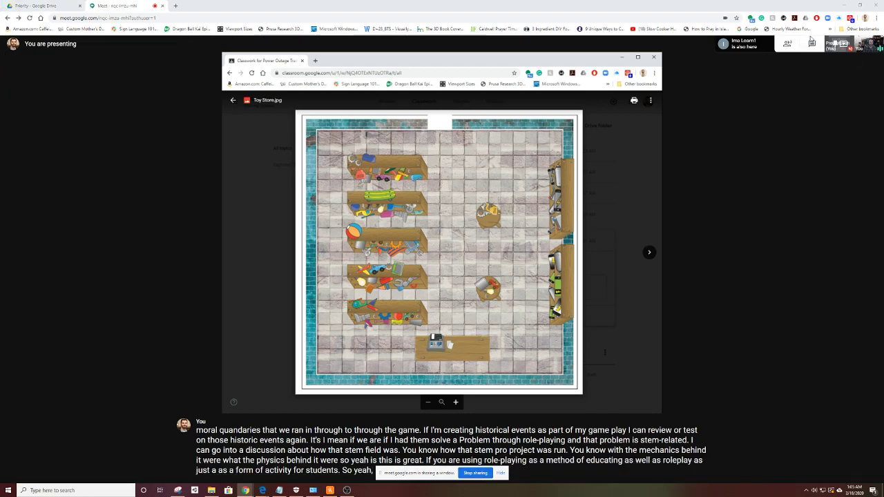
click(868, 41)
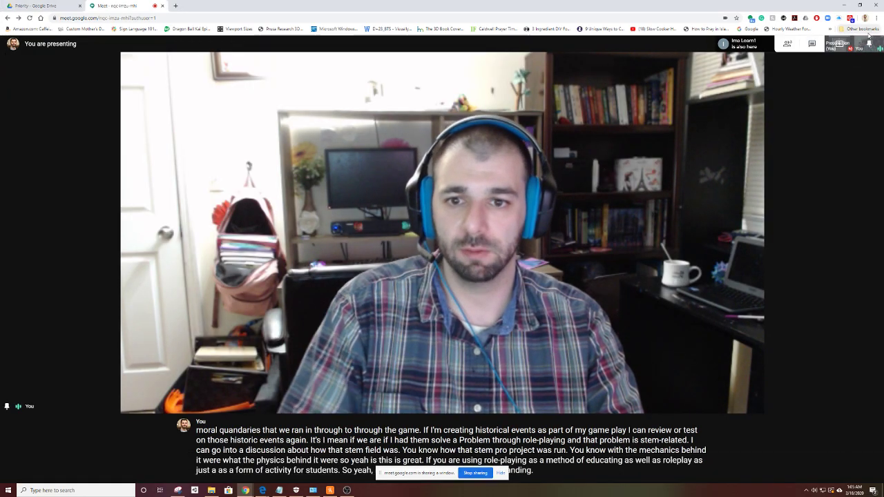